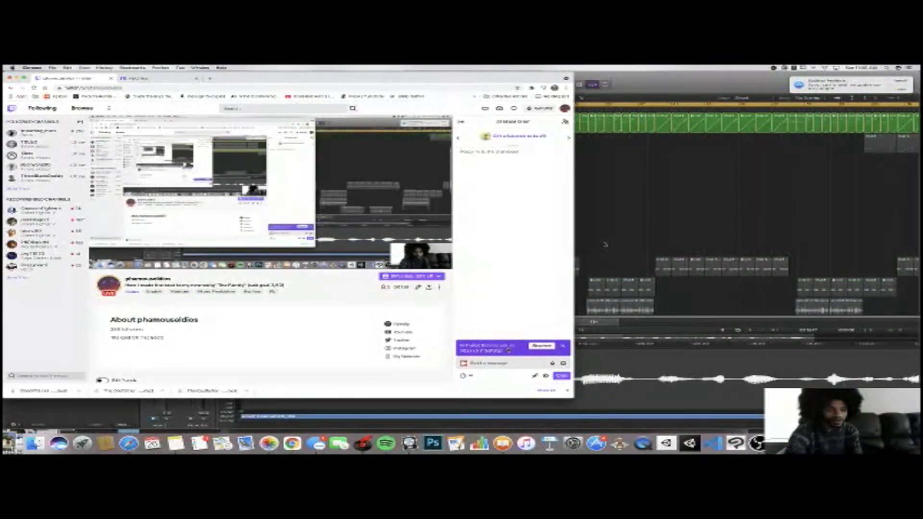
Switch to the Logic Pro X project and play the soloed sample track from the start
left_click(605, 244)
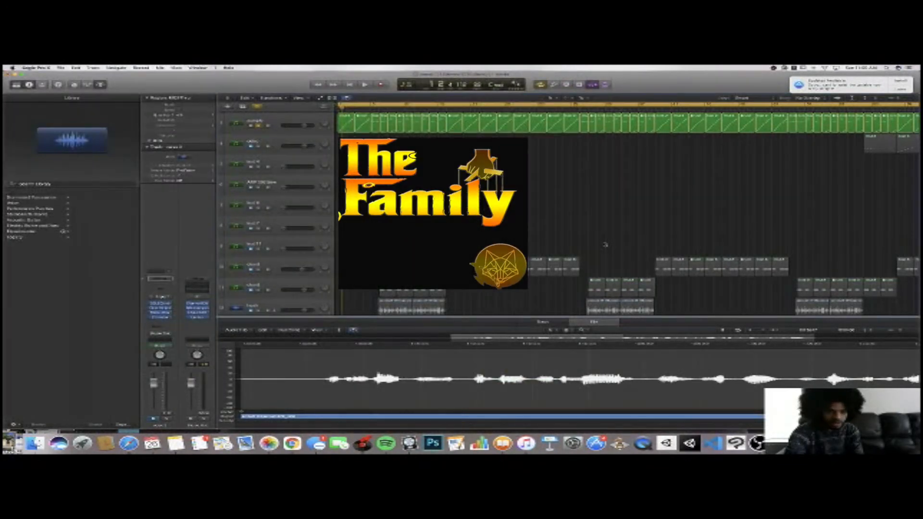
scroll(605, 245, "left", 1)
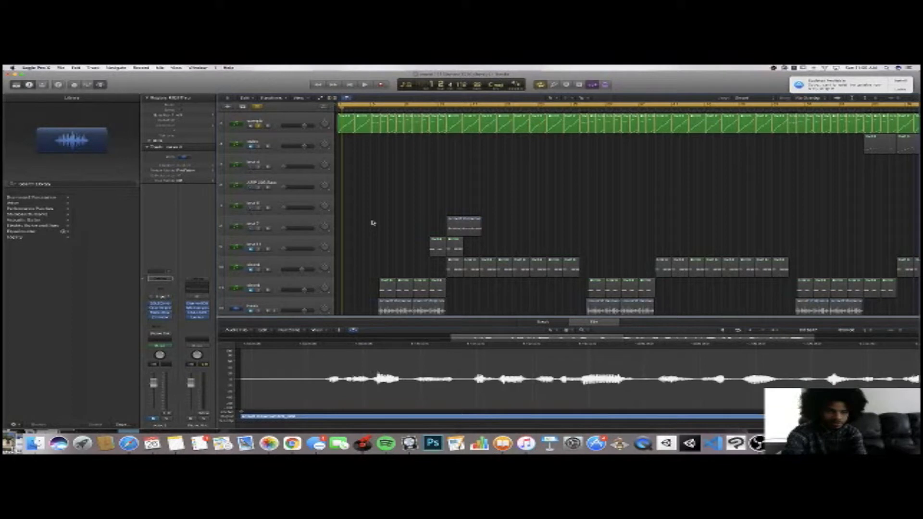
scroll(373, 222, "up", 1)
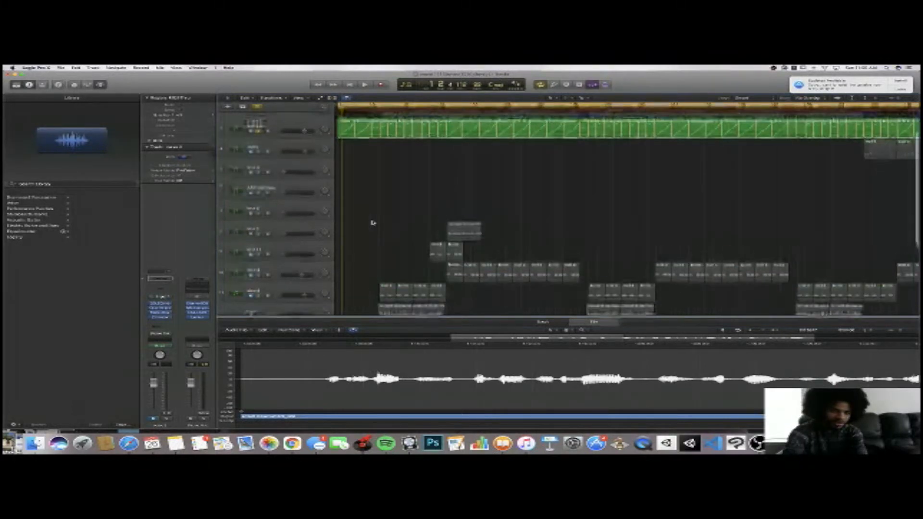
key("space")
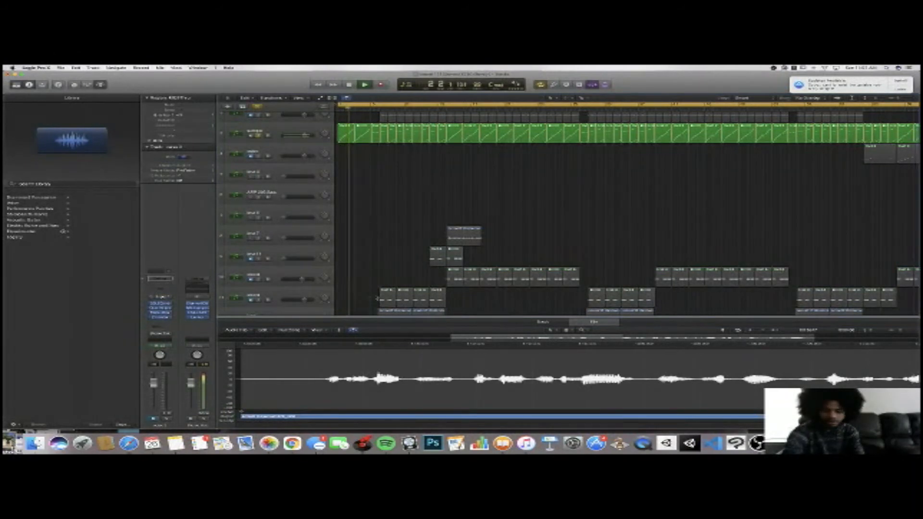
Check the Twitch stream in Chrome and replay the soloed sample track from the start in Logic Pro X, stopping around bar 9
key("super+Tab")
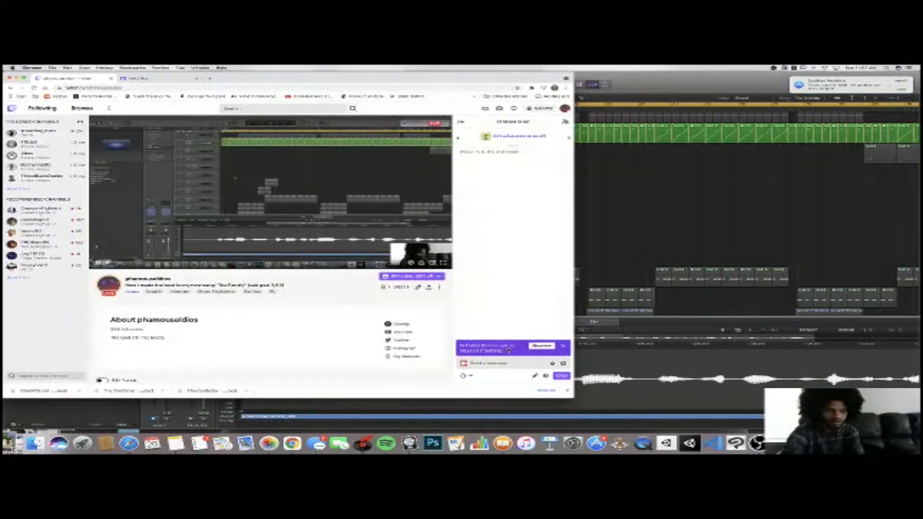
left_click(706, 253)
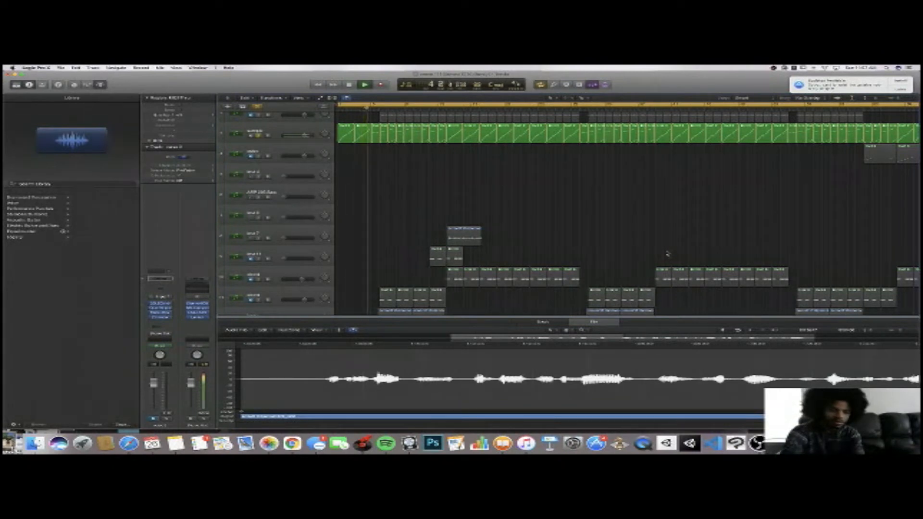
key("space")
key("space")
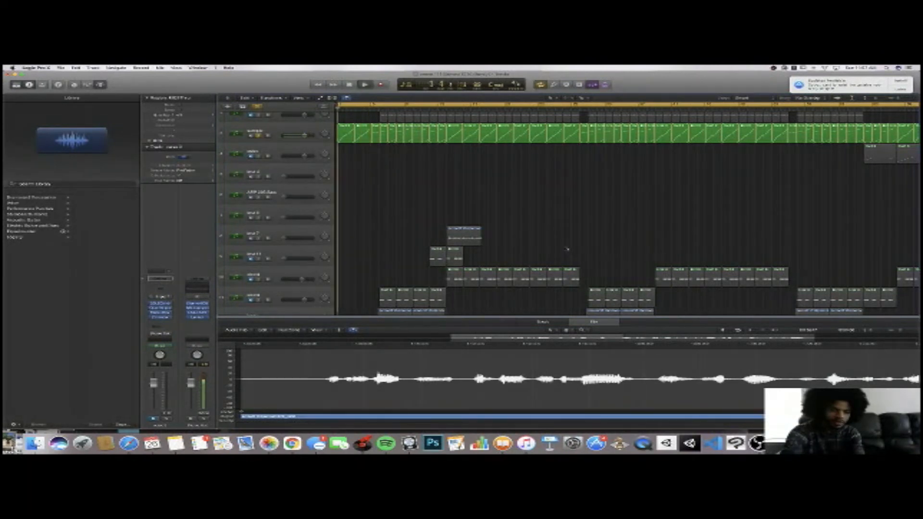
scroll(565, 232, "down", 1)
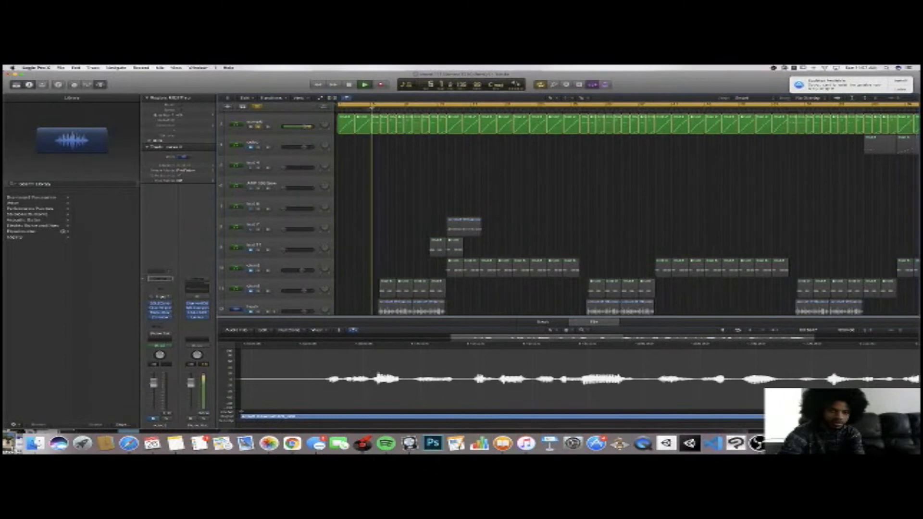
scroll(383, 174, "up", 2)
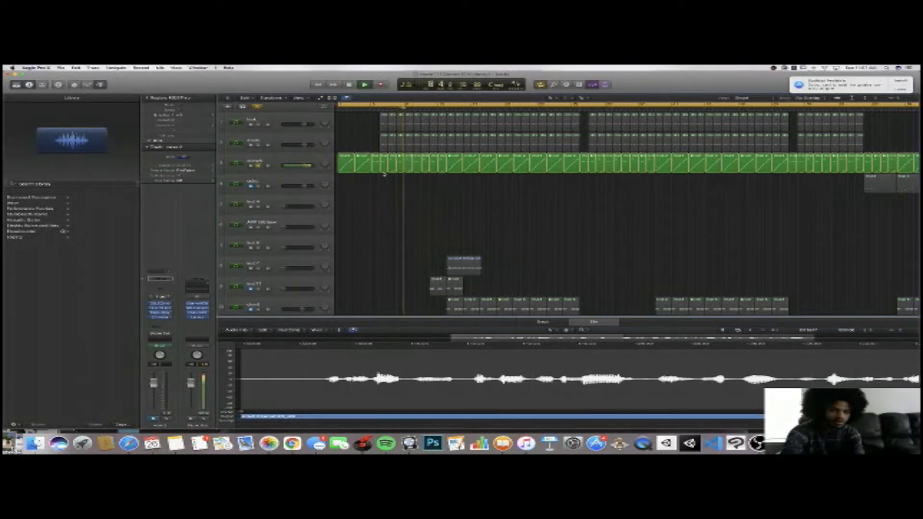
key("space")
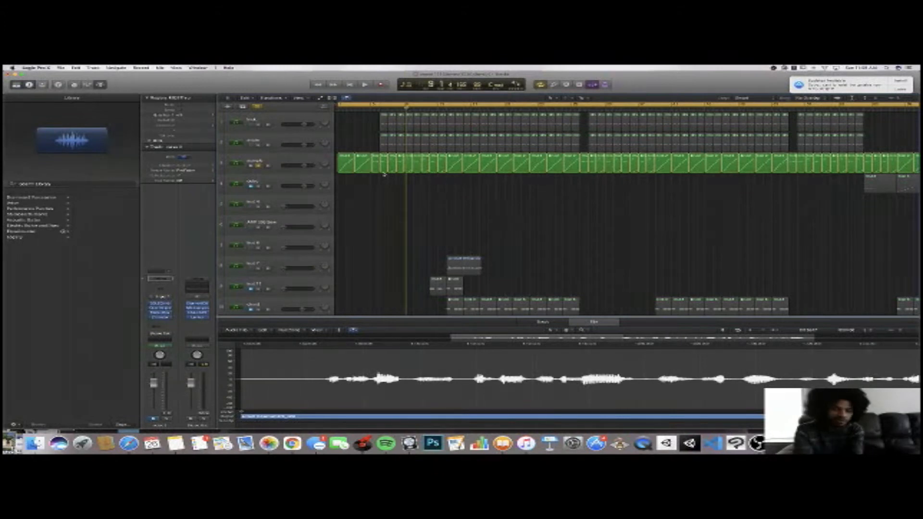
Solo the first two tracks instead of the sample track and listen to them, stopping playback around bar 9
scroll(403, 177, "right", 1)
scroll(403, 176, "down", 6)
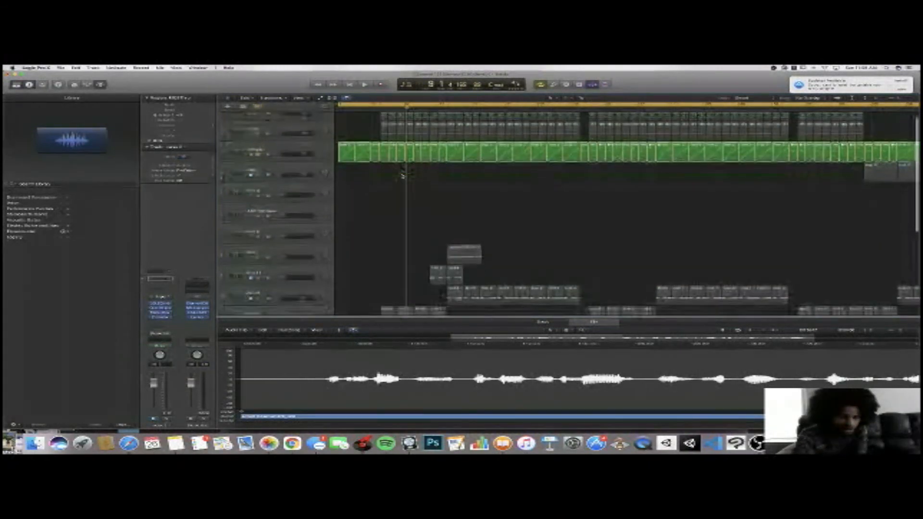
scroll(403, 176, "up", 6)
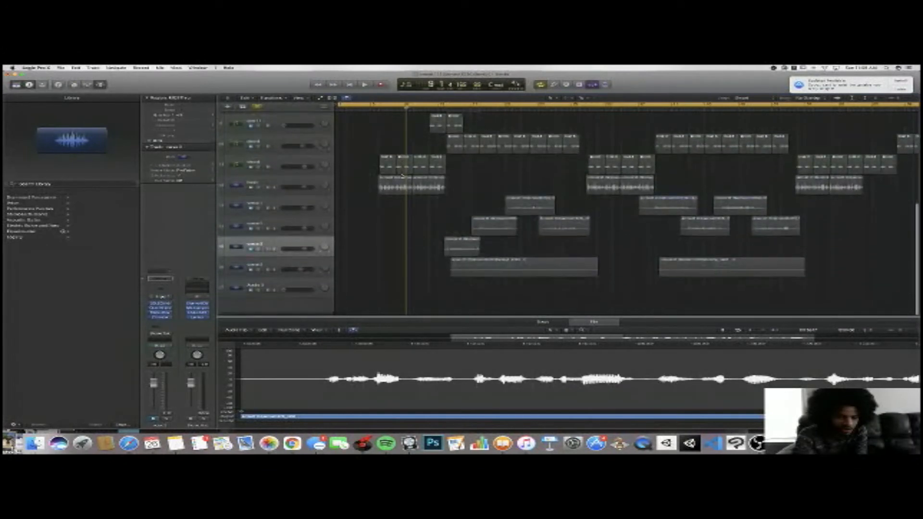
scroll(379, 187, "right", 1)
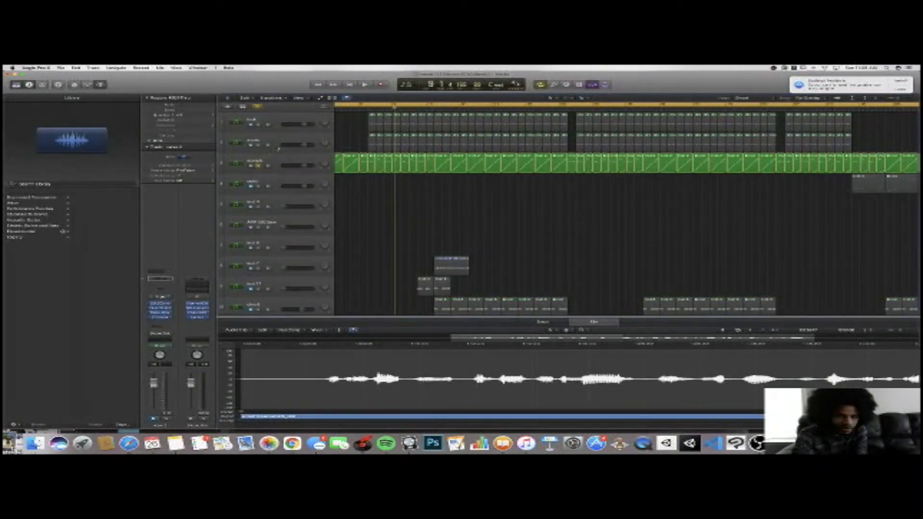
left_click(259, 125)
left_click(259, 144)
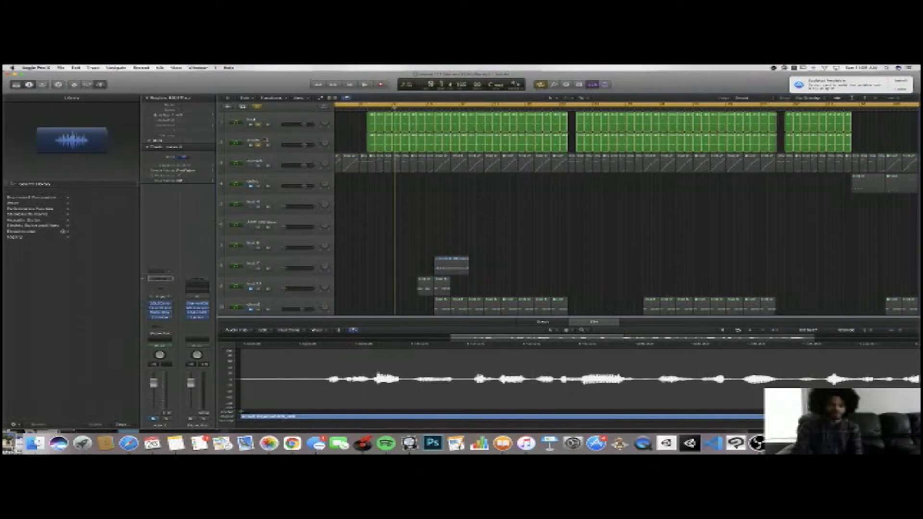
key("space")
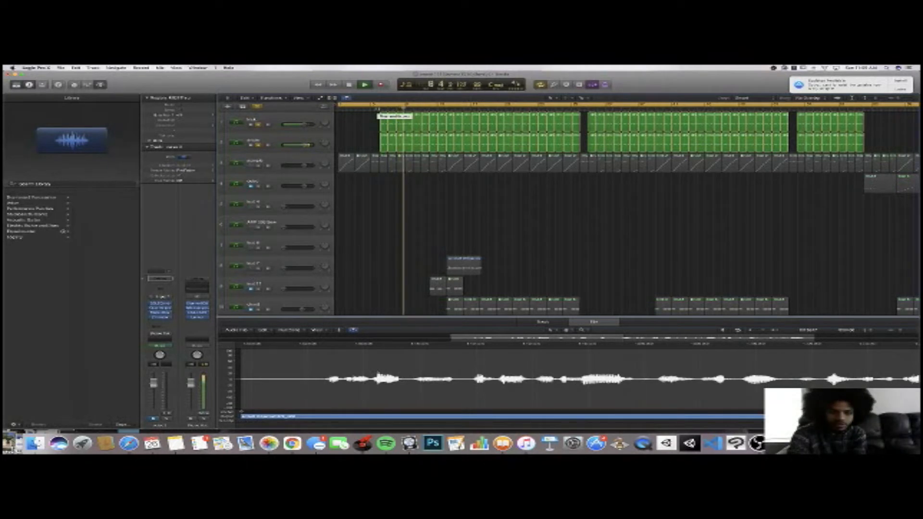
key("space")
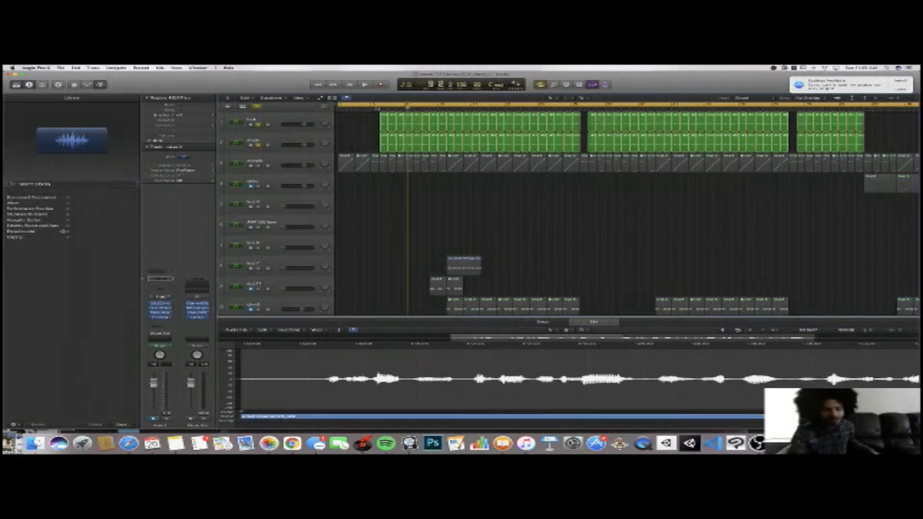
Check the Twitch stream in Chrome and clear the solo on the first two tracks in Logic Pro X
left_click(291, 442)
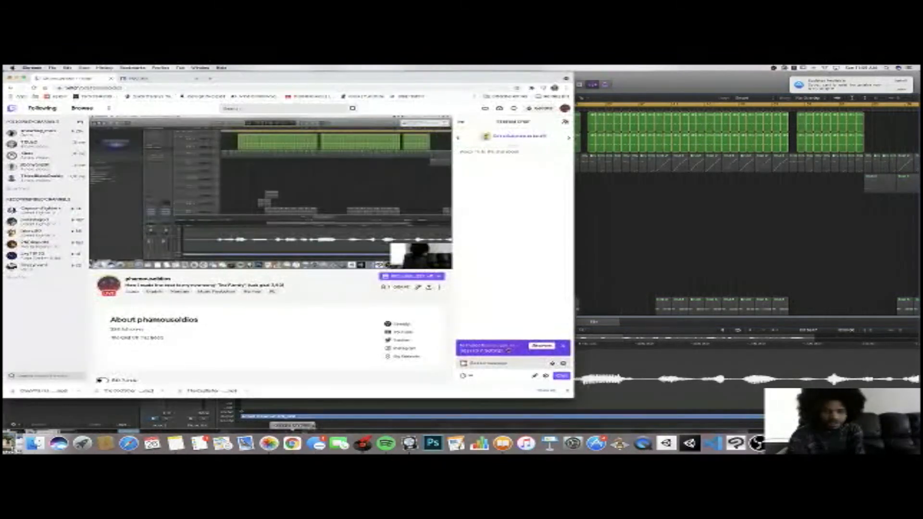
left_click(363, 410)
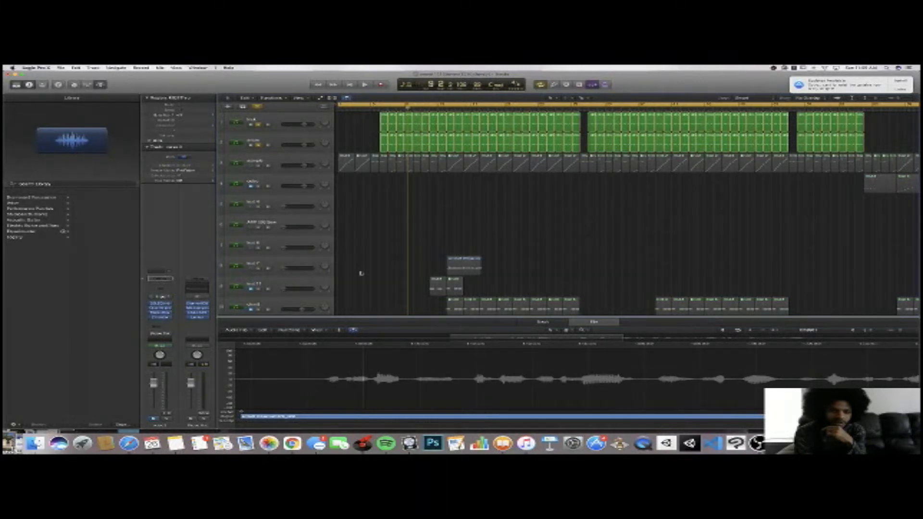
scroll(361, 271, "down", 3)
scroll(361, 271, "up", 3)
left_click(350, 157)
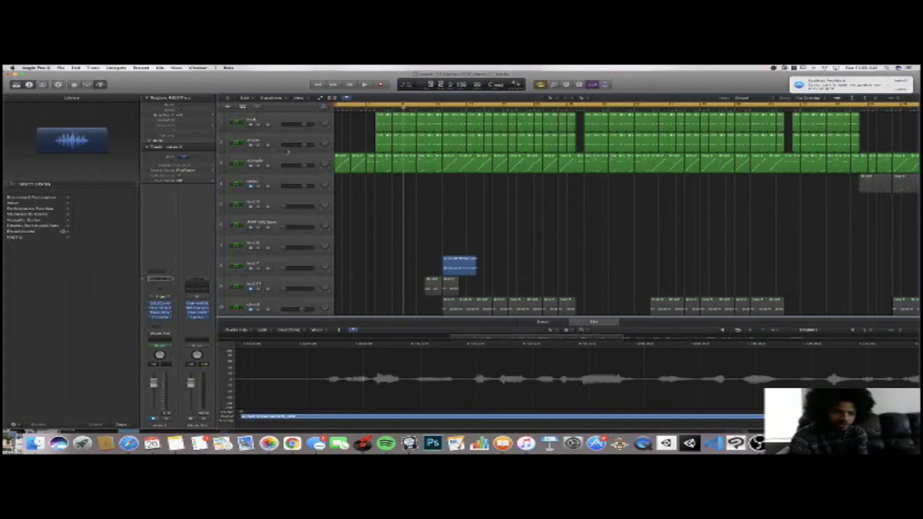
Solo the sample track and listen to it from the start of the project, pausing and resuming up to about bar 11
key("Return")
key("space")
left_click(257, 165)
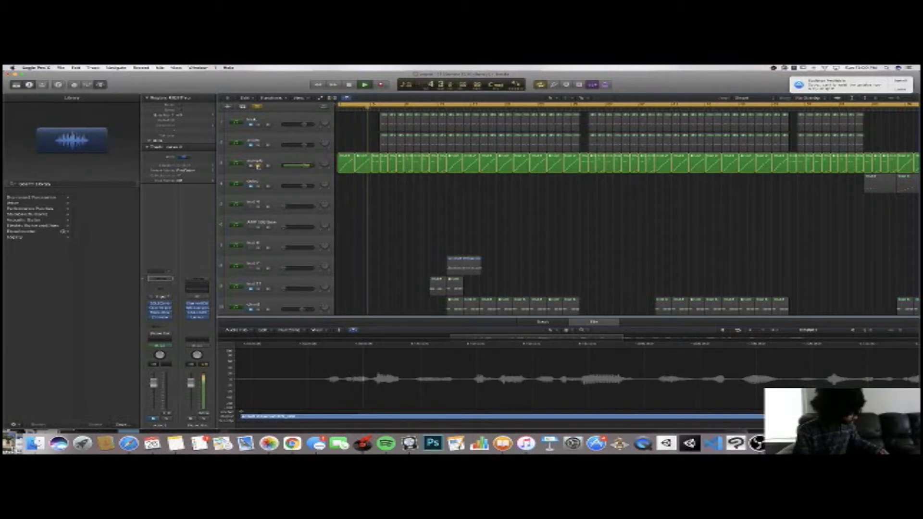
key("space")
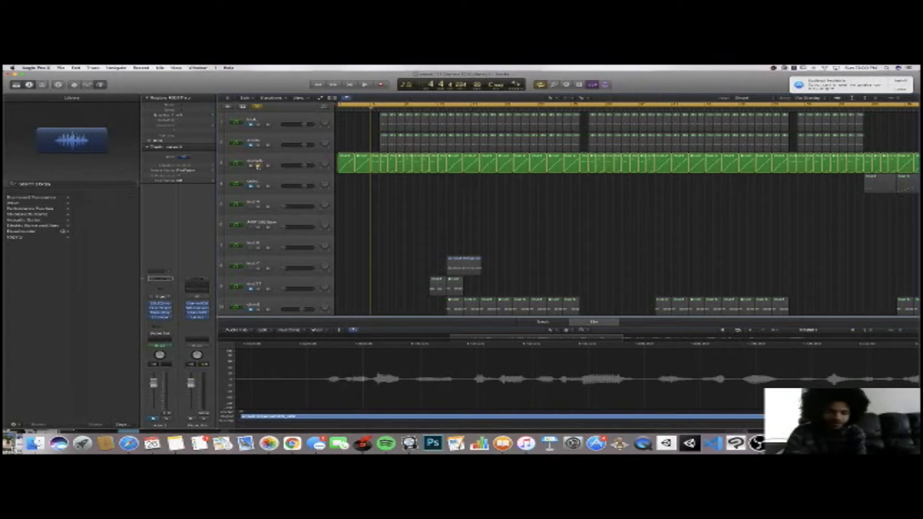
key("space")
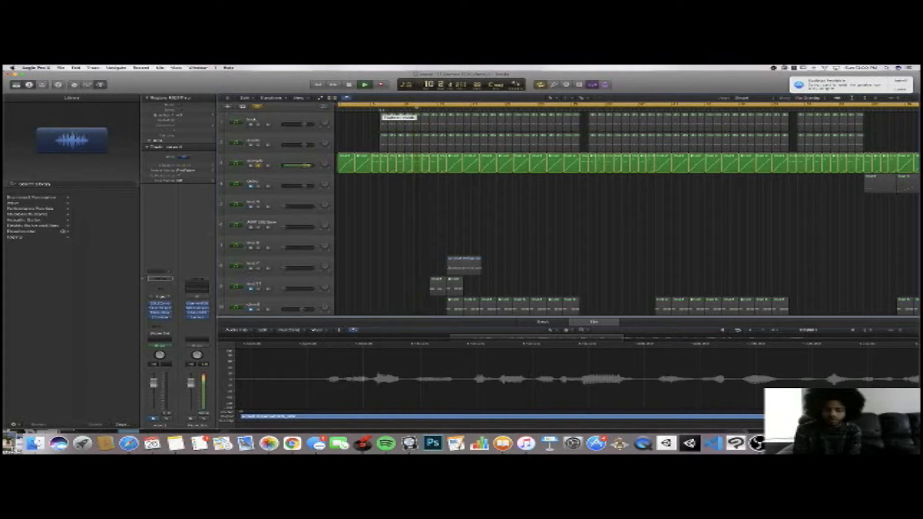
key("space")
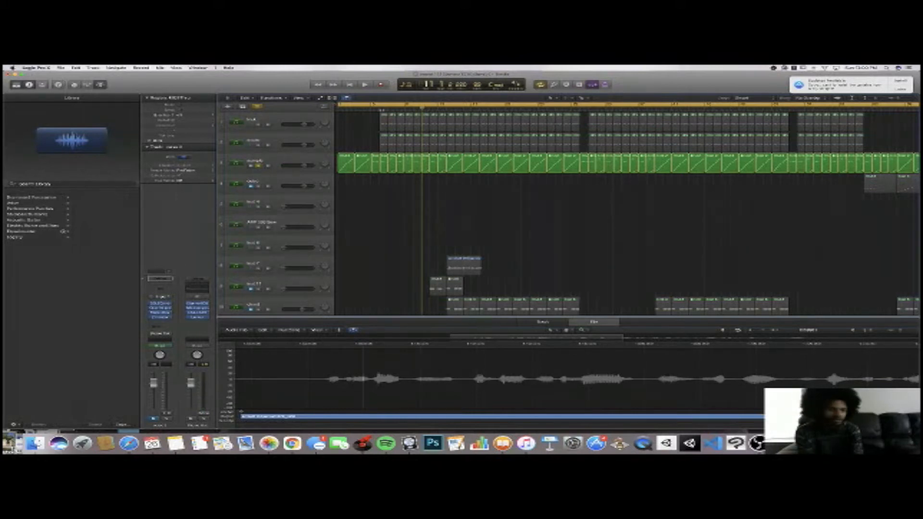
Look over the arrangement's tracks, from the first two tracks and the sample down to the audio tracks
scroll(382, 110, "down", 5)
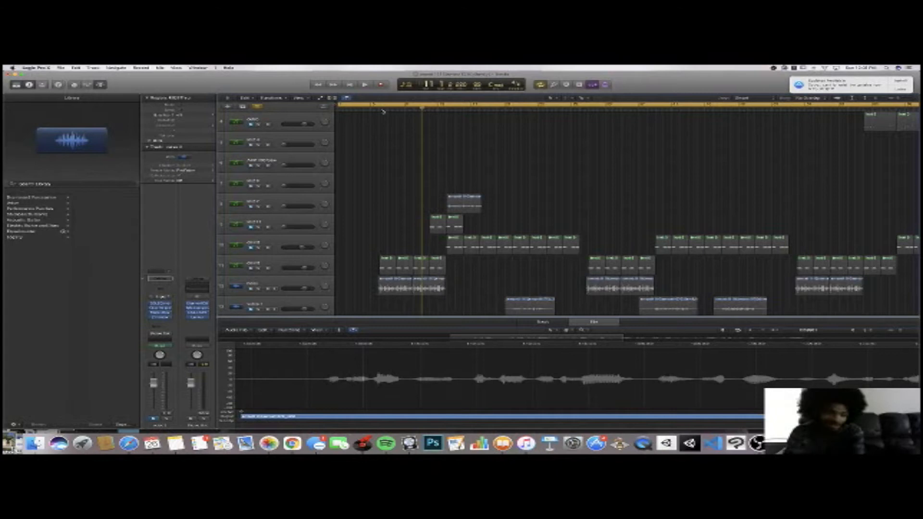
scroll(387, 116, "down", 5)
scroll(394, 119, "up", 7)
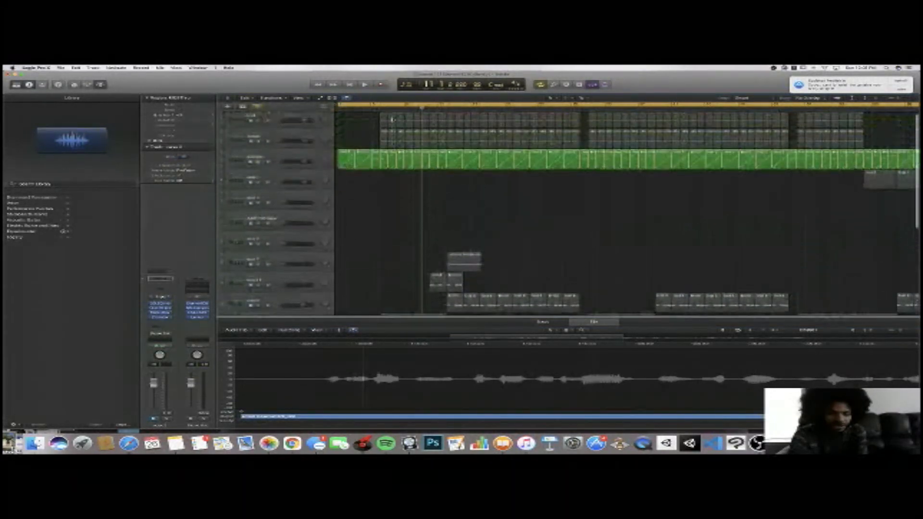
scroll(392, 119, "down", 2)
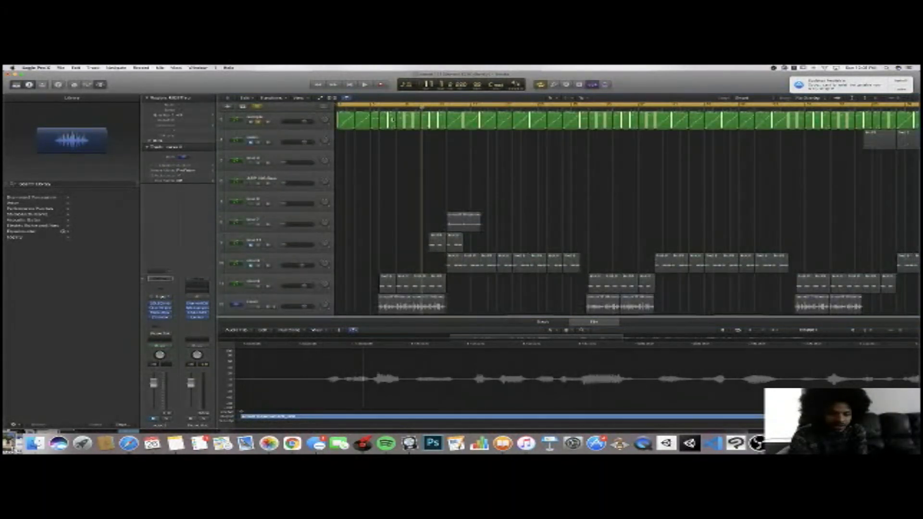
scroll(392, 120, "down", 3)
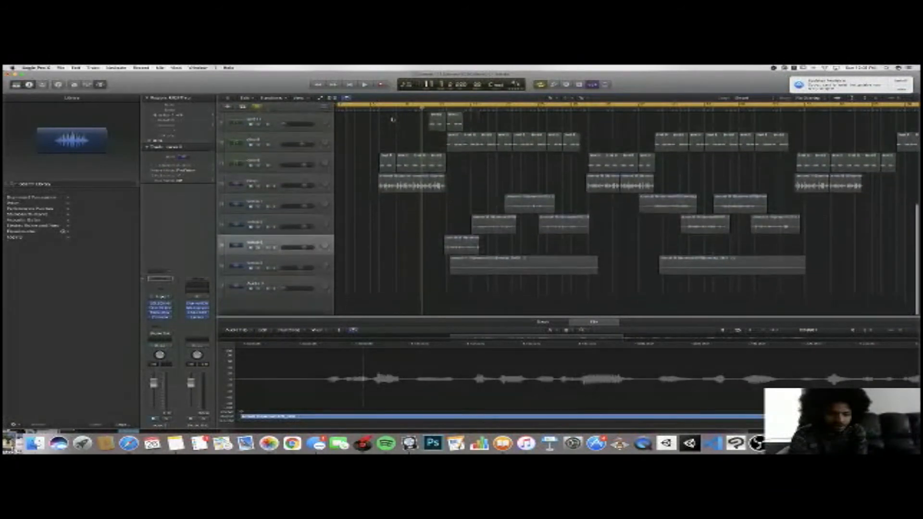
scroll(392, 119, "up", 5)
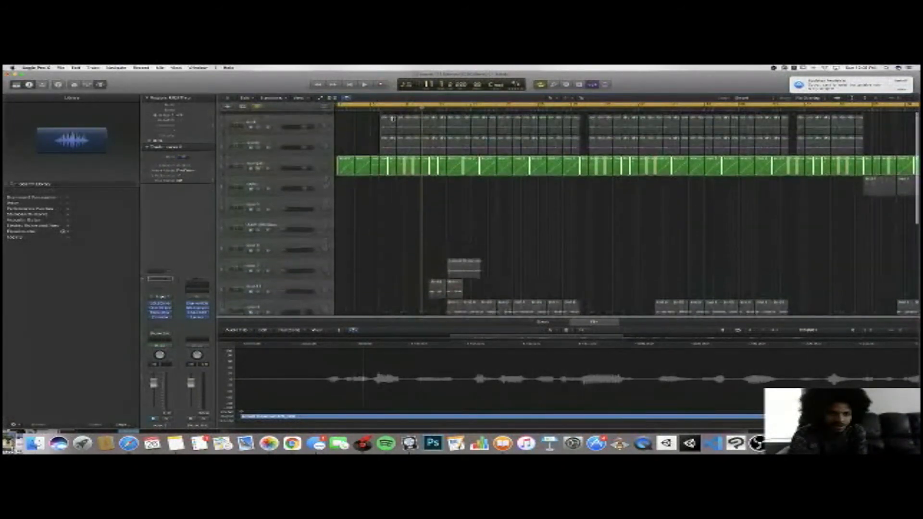
scroll(393, 120, "down", 2)
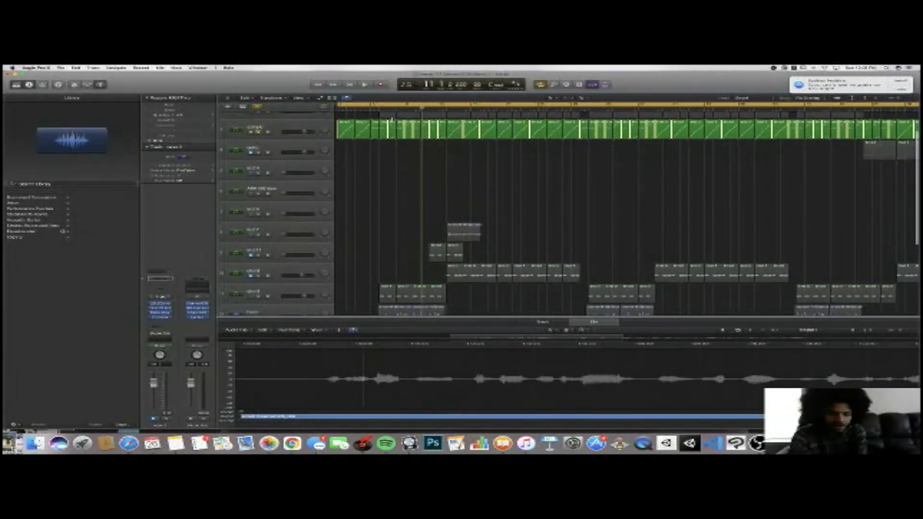
scroll(392, 119, "down", 2)
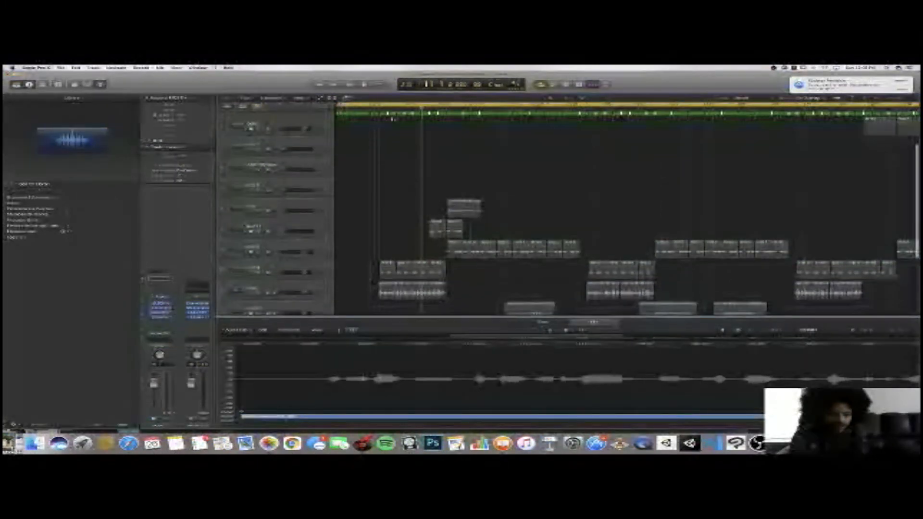
Play the project from the start and solo the eleventh track, directly above the hook audio track, together with the sample
key("space")
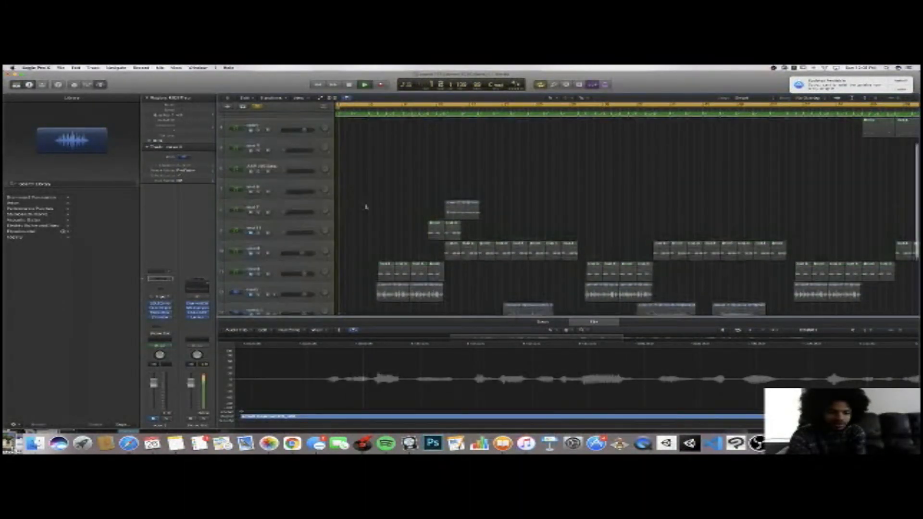
scroll(367, 207, "down", 5)
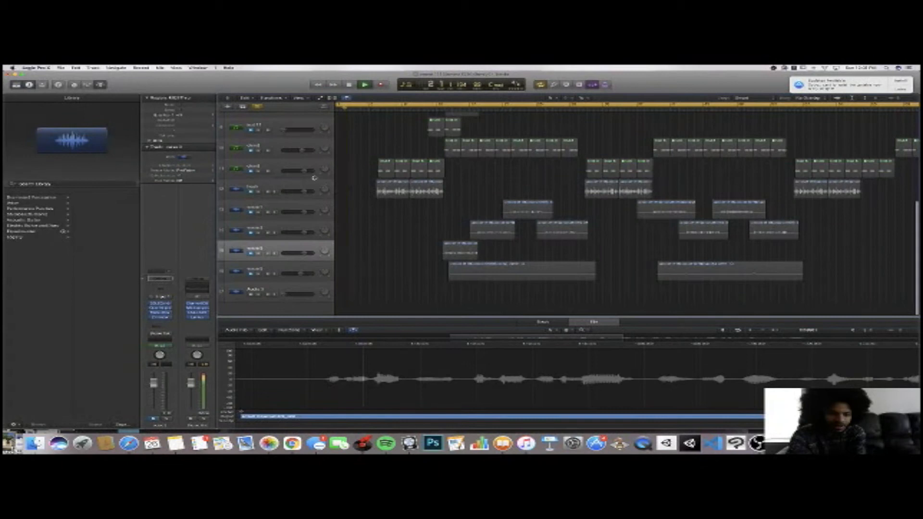
scroll(289, 171, "up", 3)
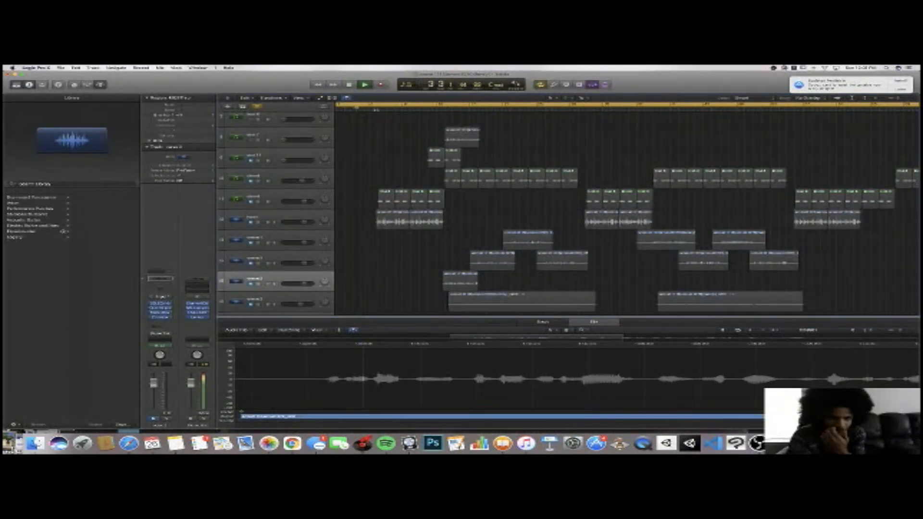
left_click(274, 197)
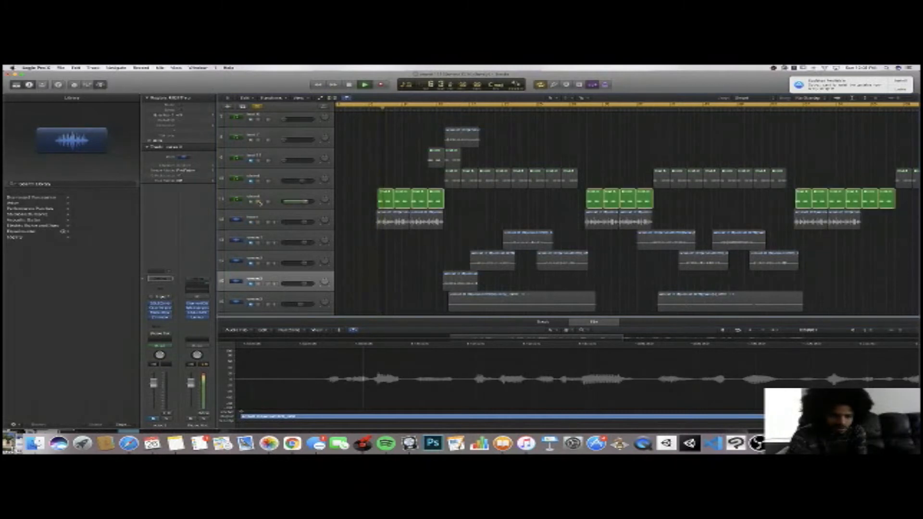
scroll(279, 190, "up", 5)
scroll(283, 179, "up", 4)
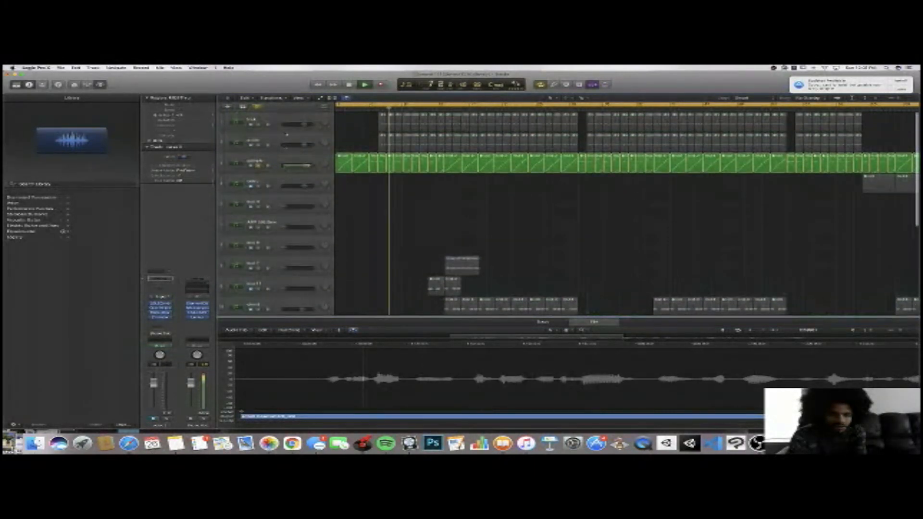
Clear the solos during playback, listen to the full mix up to about bar 10, and look over the lower tracks
left_click(297, 117)
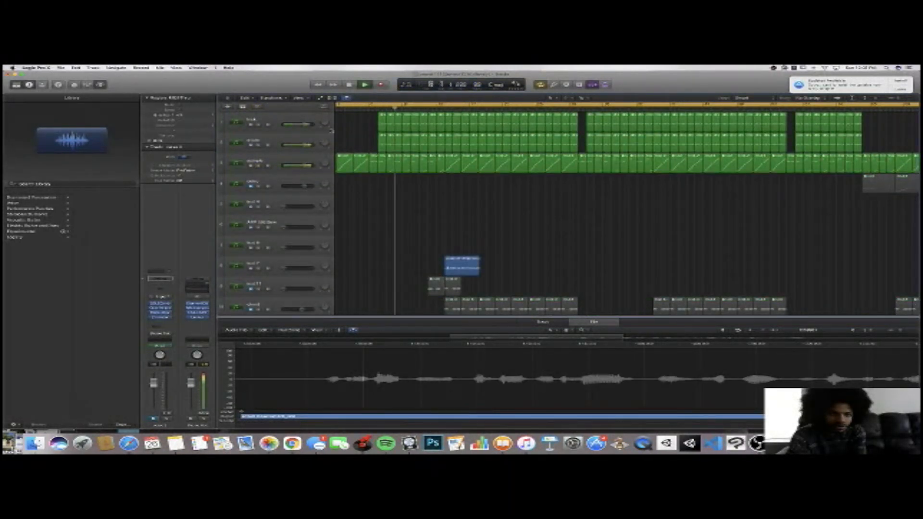
scroll(346, 137, "down", 4)
scroll(362, 145, "down", 3)
scroll(362, 145, "down", 1)
scroll(362, 145, "up", 3)
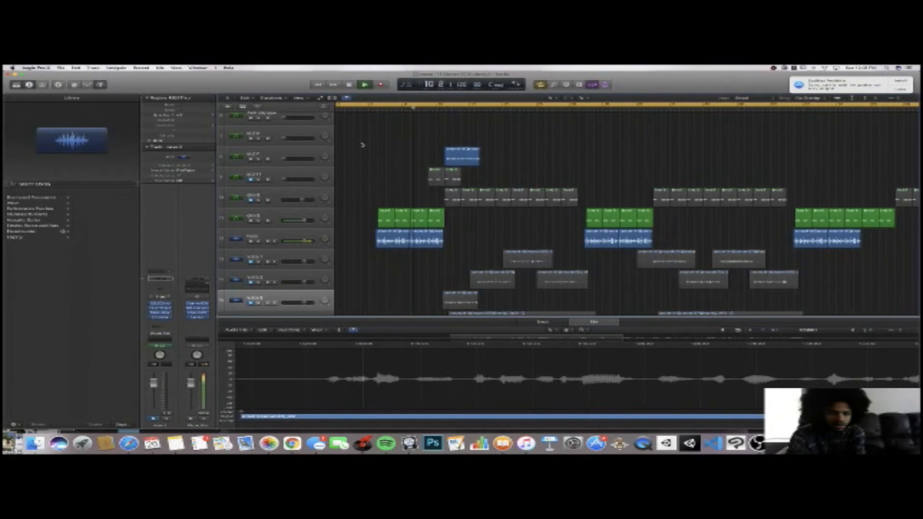
key("space")
scroll(363, 144, "down", 1)
Search this Mac in Finder for the song's other project files, open the folder containing them, and return to Logic Pro X
left_click(35, 443)
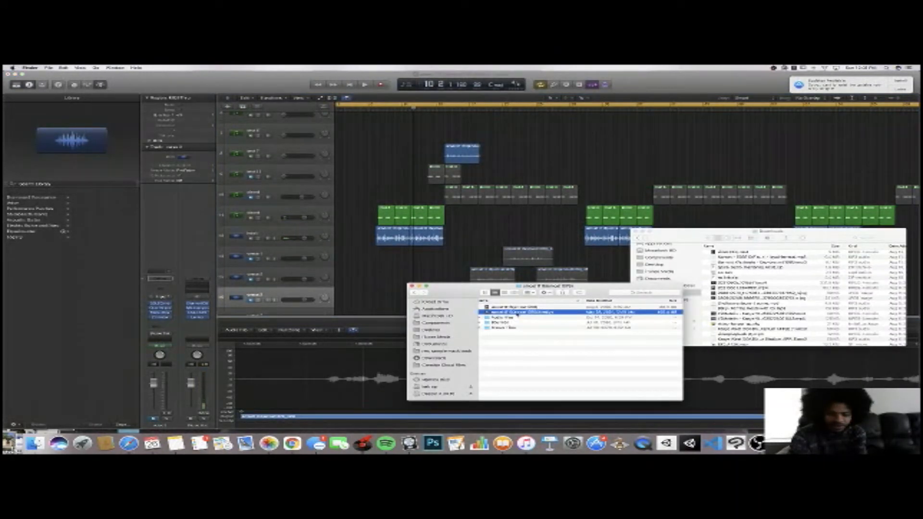
left_click(415, 293)
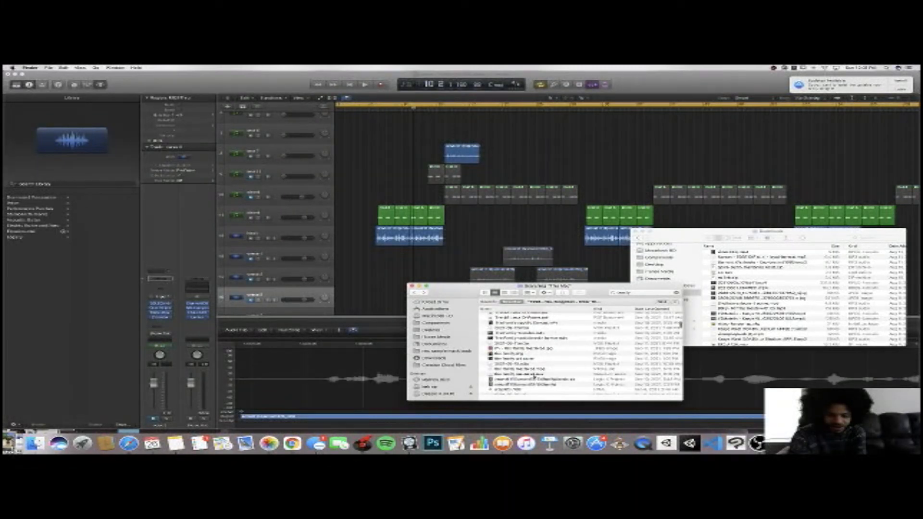
left_click(538, 384)
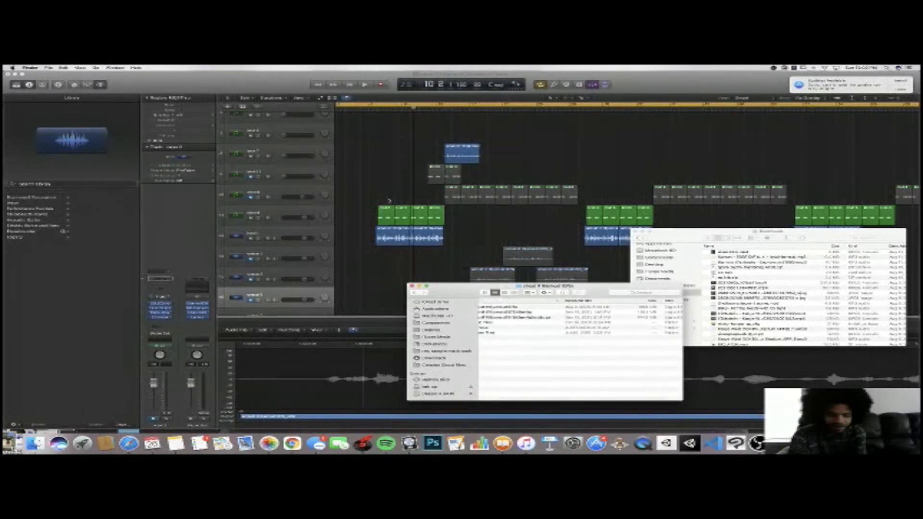
left_click(368, 181)
Close the current project, saving its changes, and open the other version of the project from the Finder folder
left_click(61, 68)
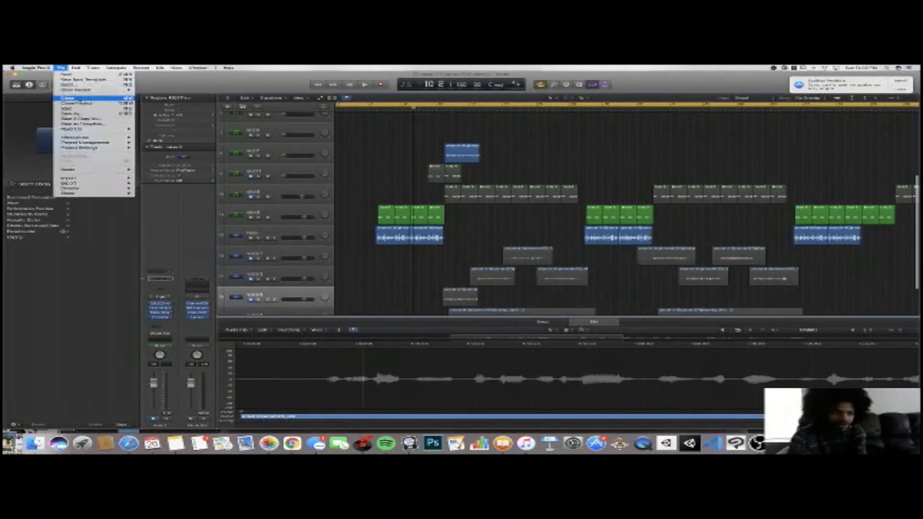
left_click(72, 98)
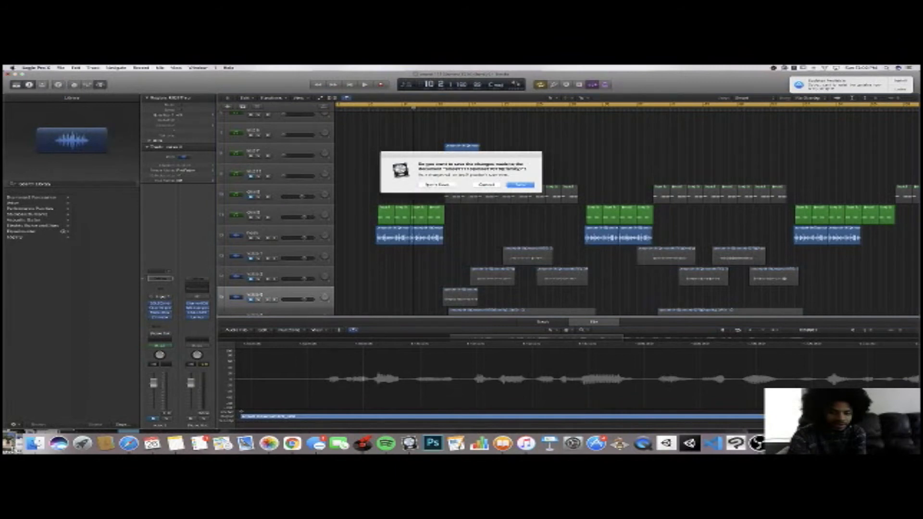
left_click(520, 185)
double_click(524, 318)
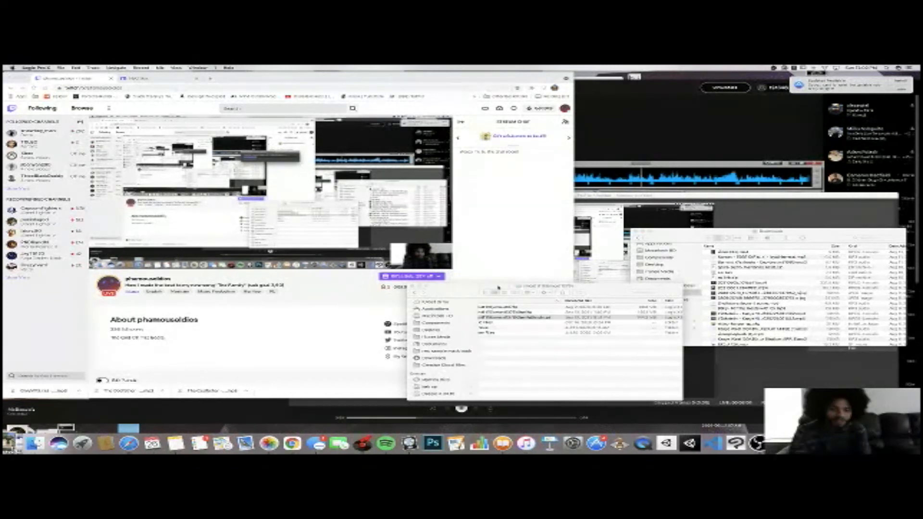
Solo the lowest of the three sample tracks, listen to it from bar 6, and turn off cycle mode
scroll(422, 239, "right", 5)
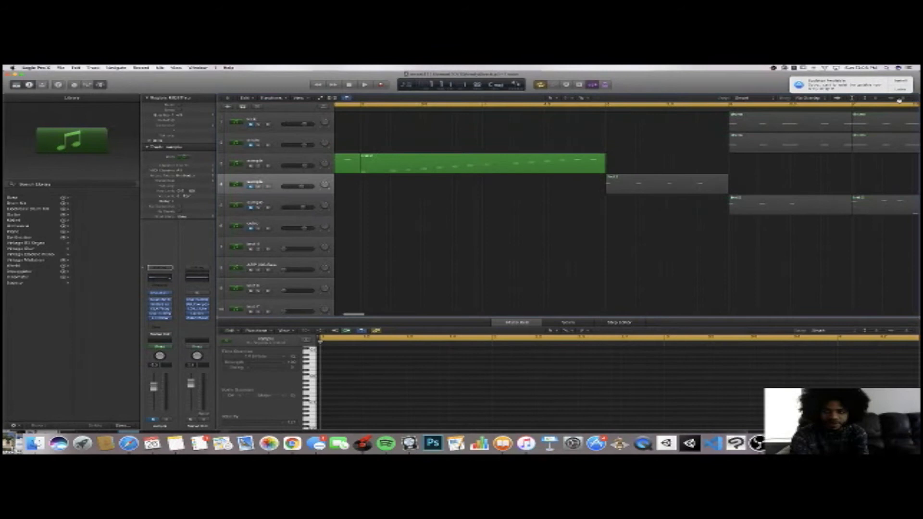
scroll(543, 177, "right", 5)
scroll(542, 177, "down", 3)
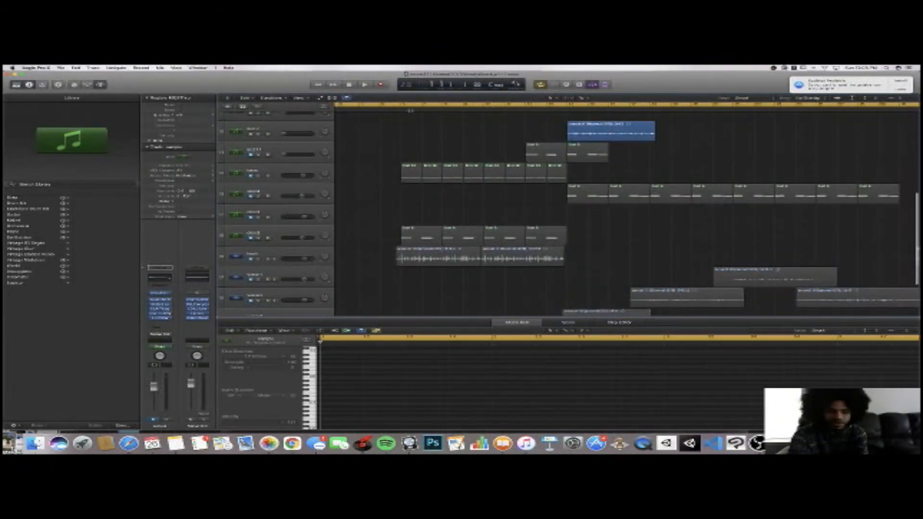
scroll(287, 175, "up", 5)
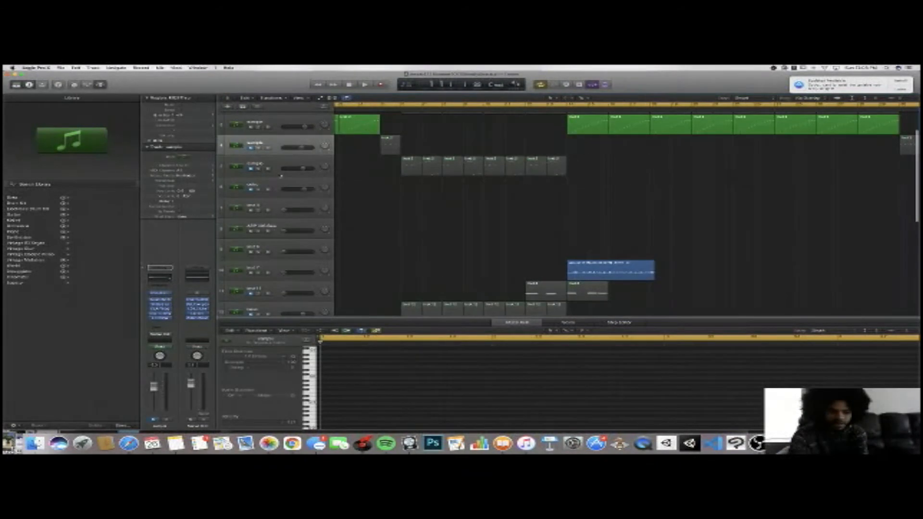
left_click(260, 170)
key("space")
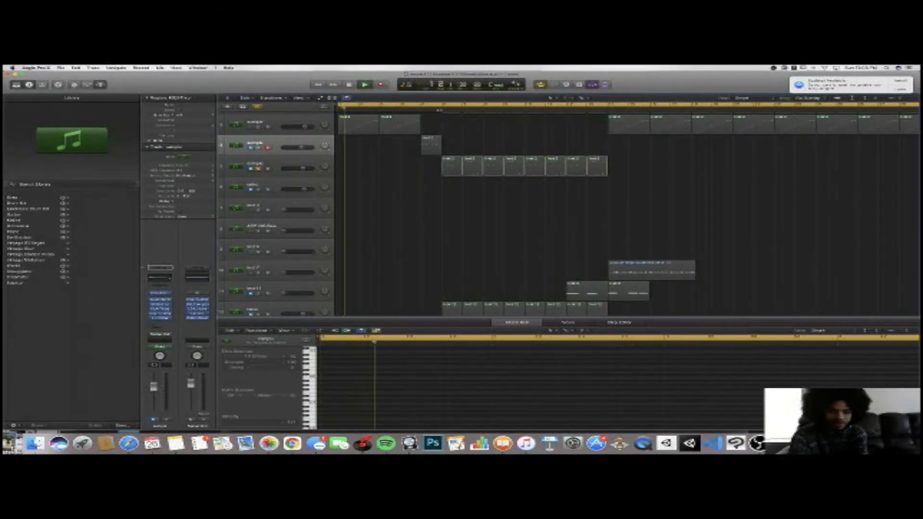
left_click(441, 110)
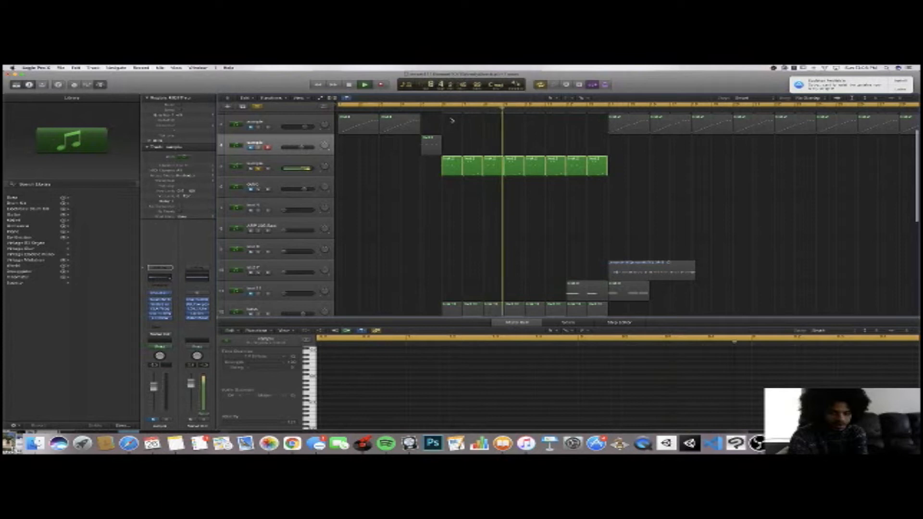
key("space")
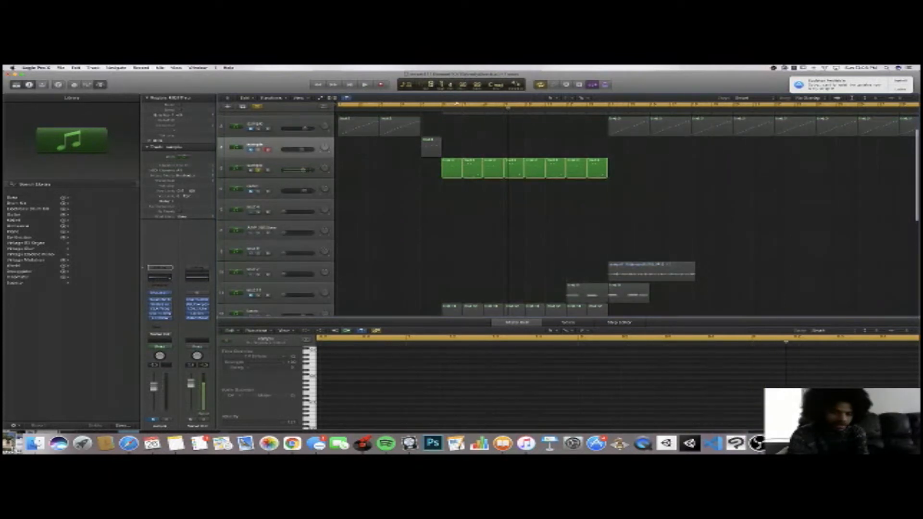
left_click(452, 105)
left_click(434, 110)
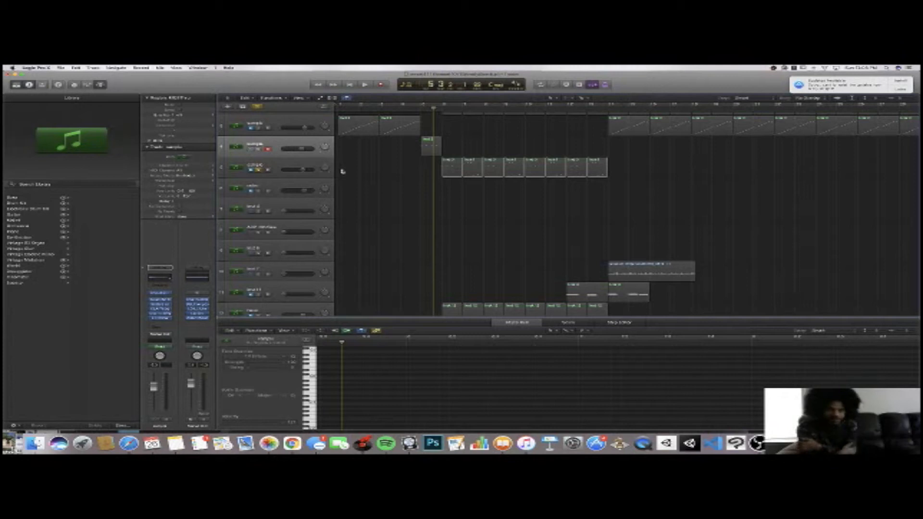
Solo the bass track together with the sample and play both from bar 5 to about bar 10
scroll(379, 169, "down", 3)
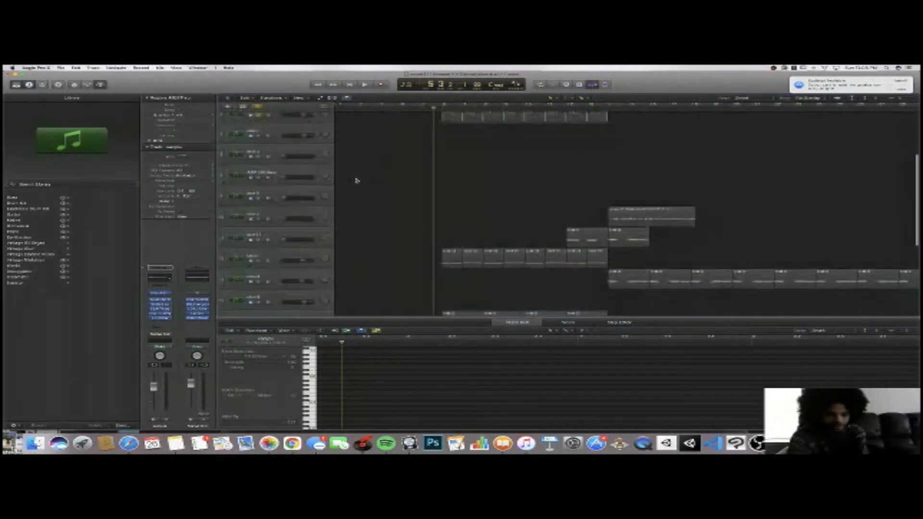
left_click(255, 260)
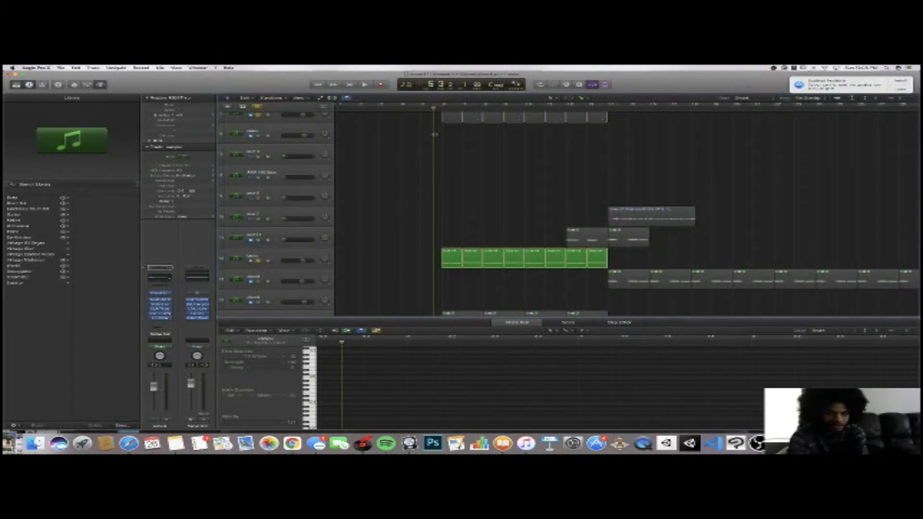
left_click(422, 107)
key("space")
scroll(567, 212, "up", 3)
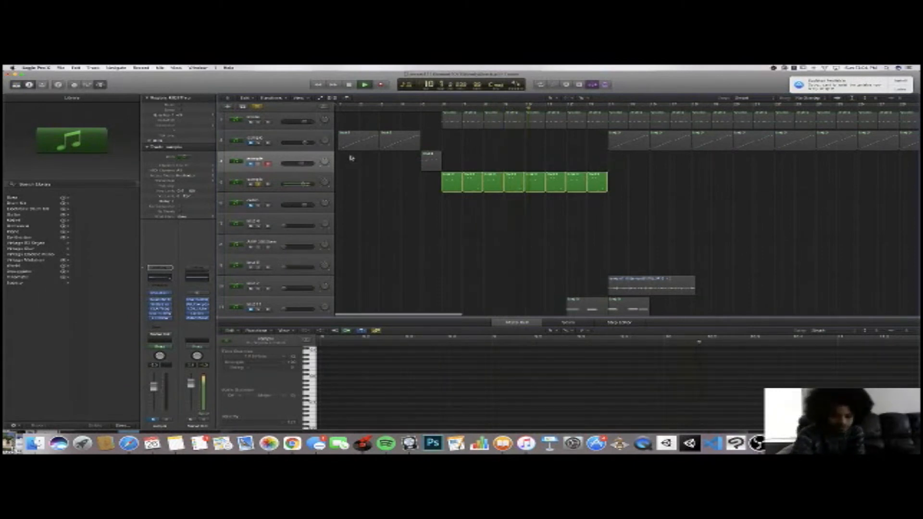
key("space")
Clear the sample track's solo and play the bass alone from about bar 5 to bar 12
left_click(376, 179)
left_click(432, 107)
key("space")
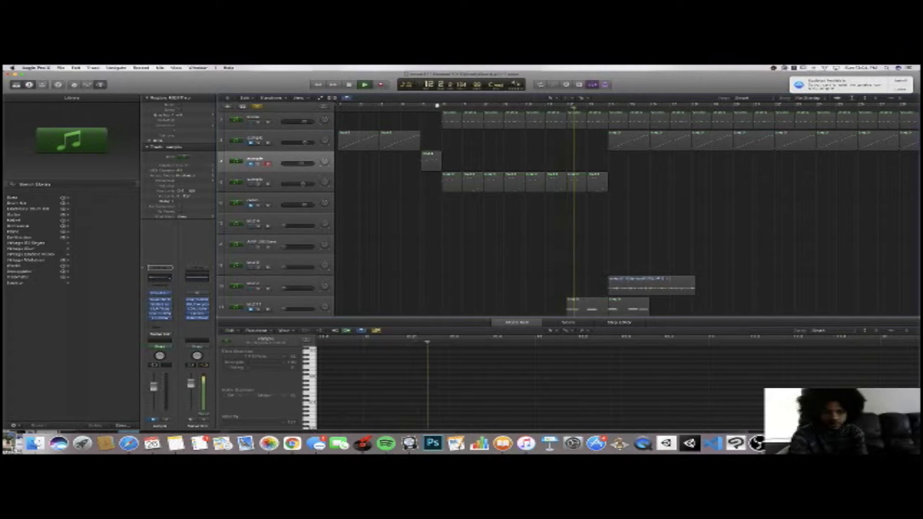
key("space")
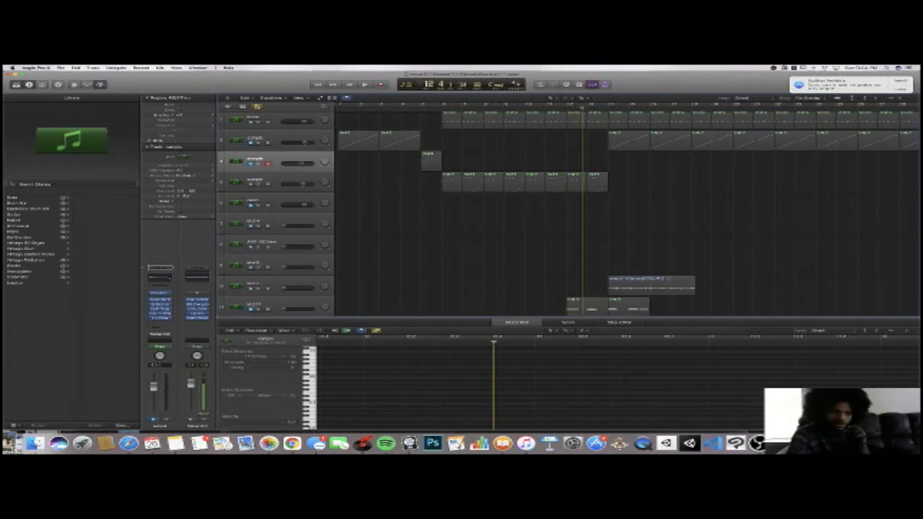
Clear all remaining solos and move the playhead back to bar 4
left_click(258, 106)
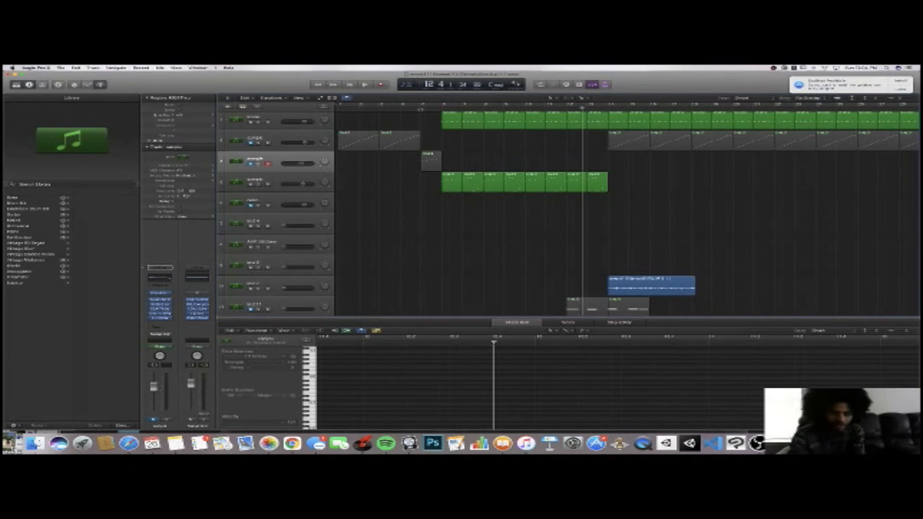
scroll(568, 214, "down", 2)
scroll(567, 214, "right", 1)
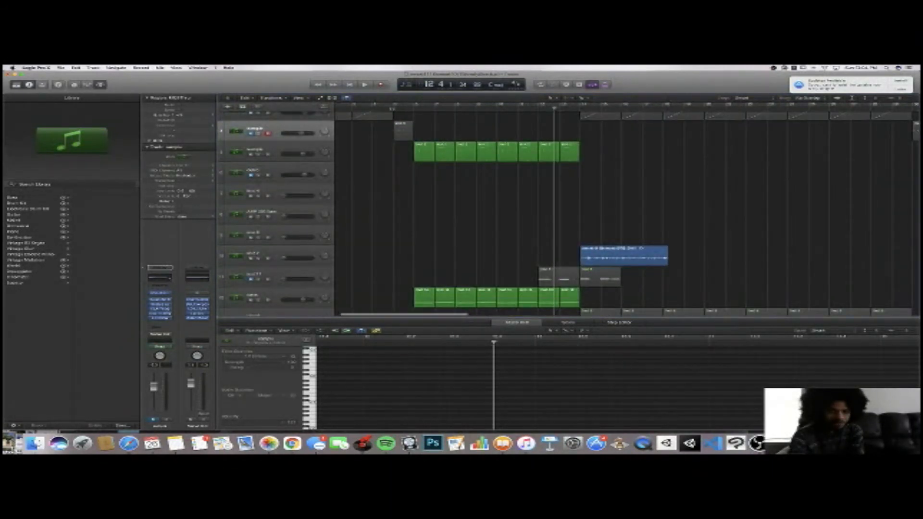
left_click(392, 108)
left_click(374, 108)
scroll(420, 125, "down", 4)
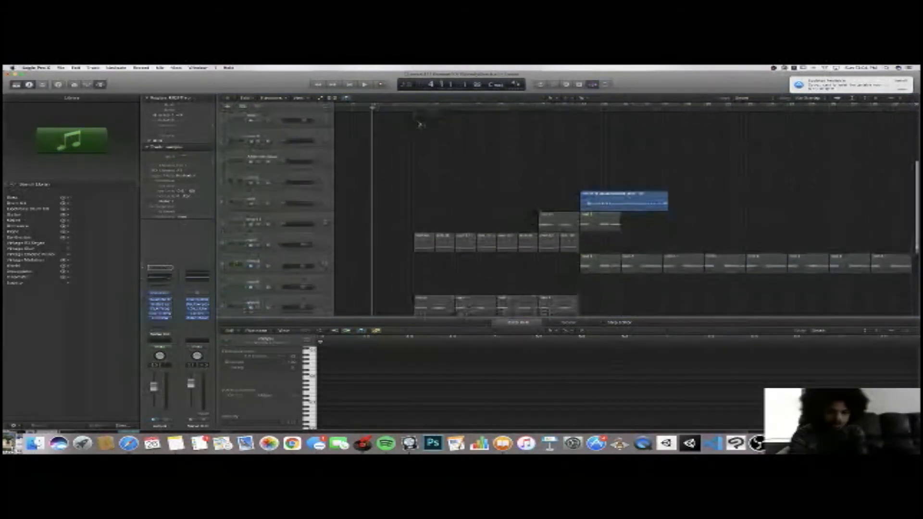
Turn the bass track's volume all the way down, play from bar 4 to about bar 8, and restore the volume
left_click(289, 229)
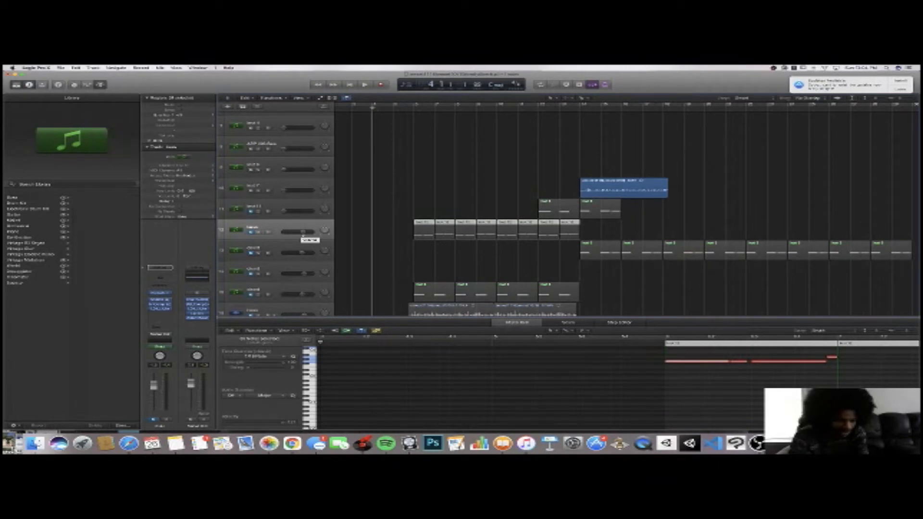
left_click(302, 232)
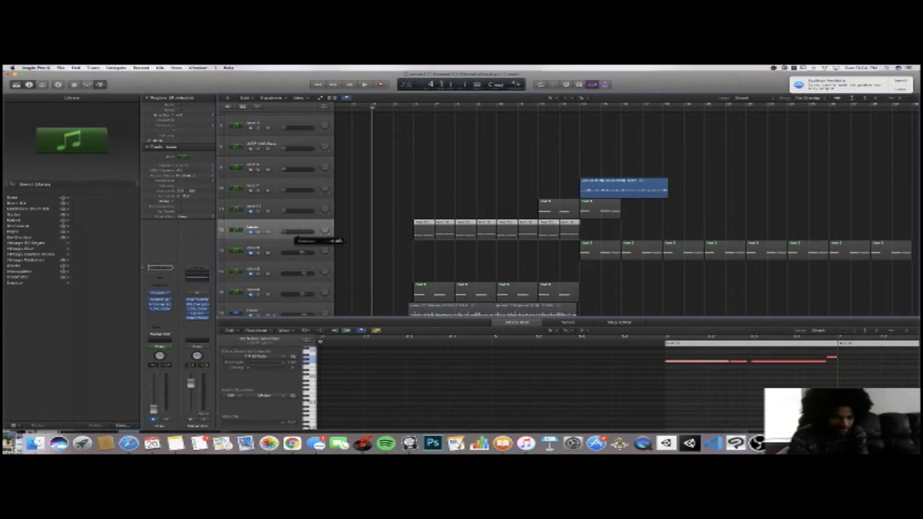
key("space")
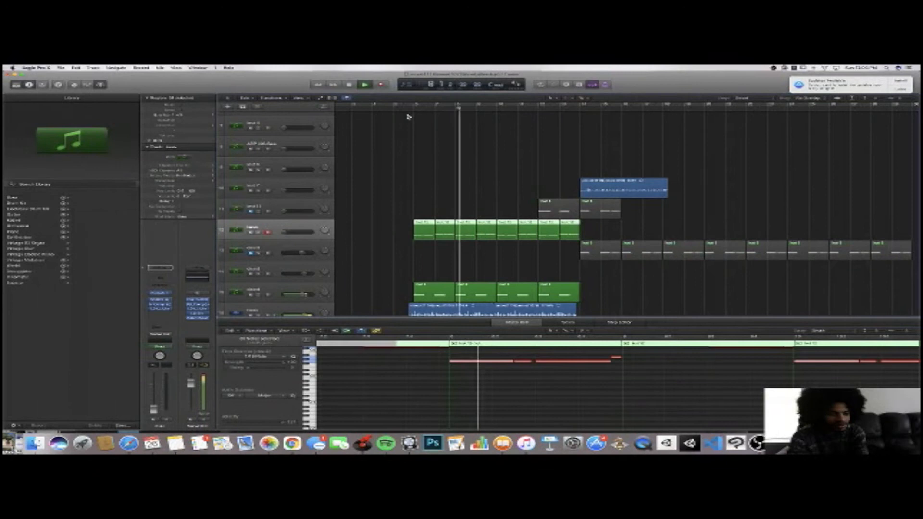
key("space")
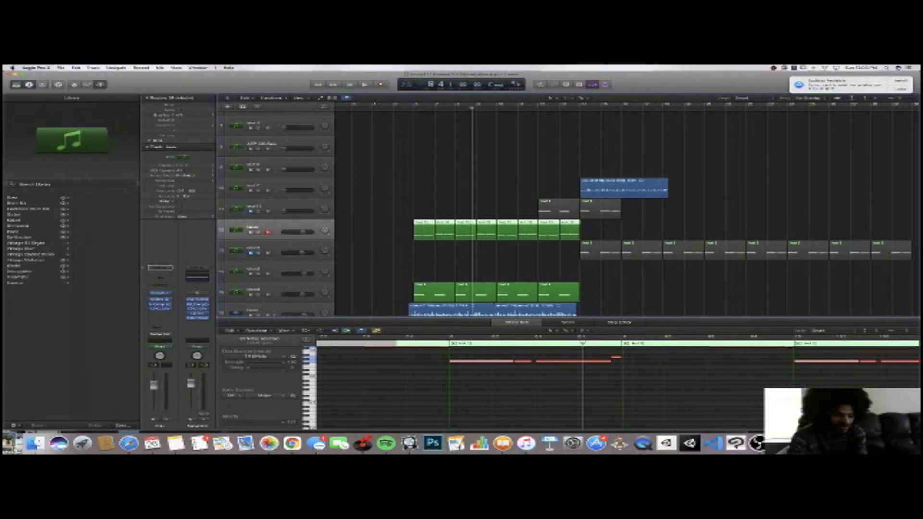
Play the beat with the bass included to about bar 11, and replay it from about bar 6
key("space")
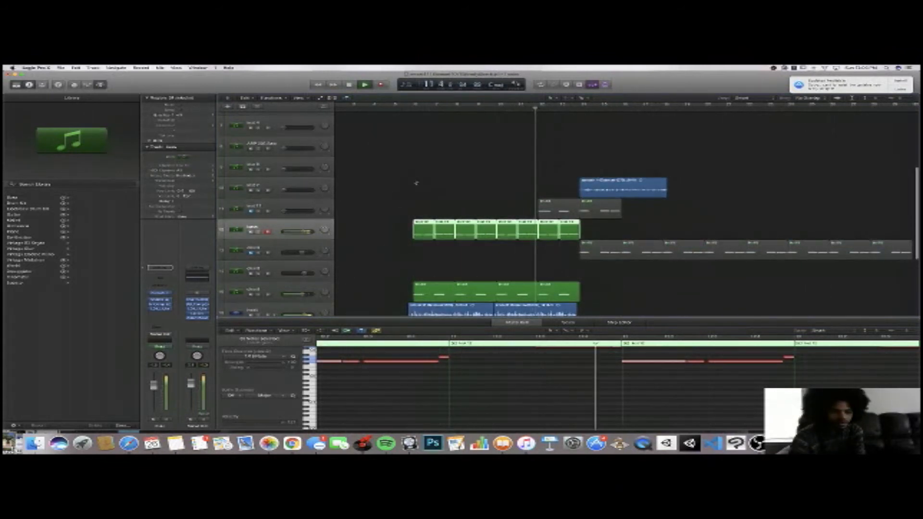
left_click(410, 107)
key("ctrl+m")
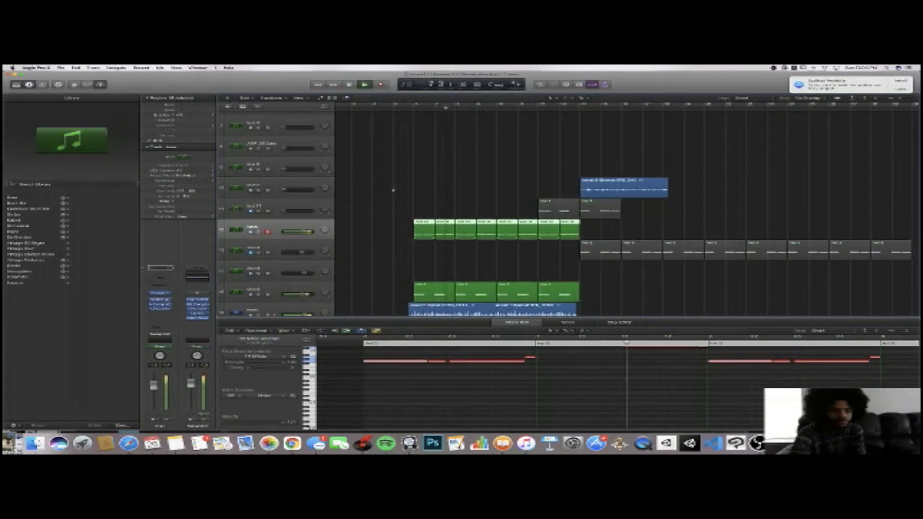
scroll(495, 211, "up", 1)
Solo the bass track during playback, clear its solo again, and stop with the playhead at bar 5
left_click(258, 232)
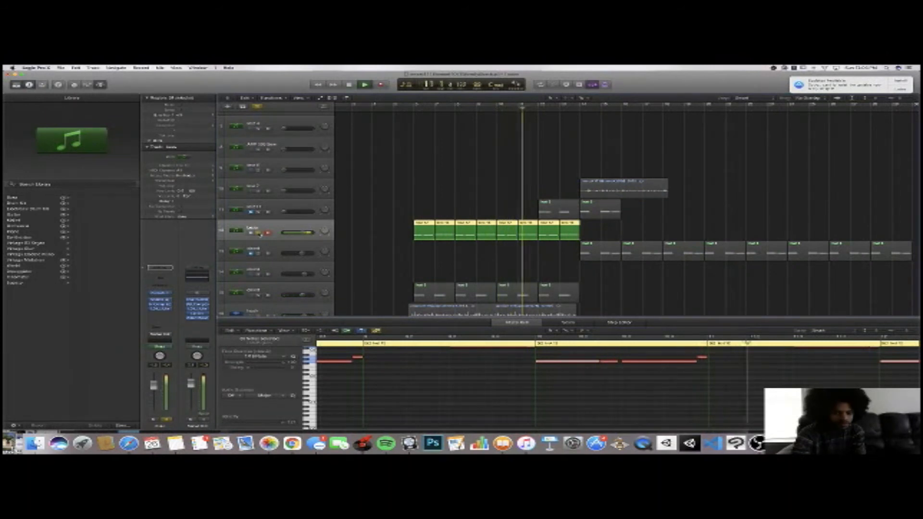
left_click(259, 233)
left_click(259, 233)
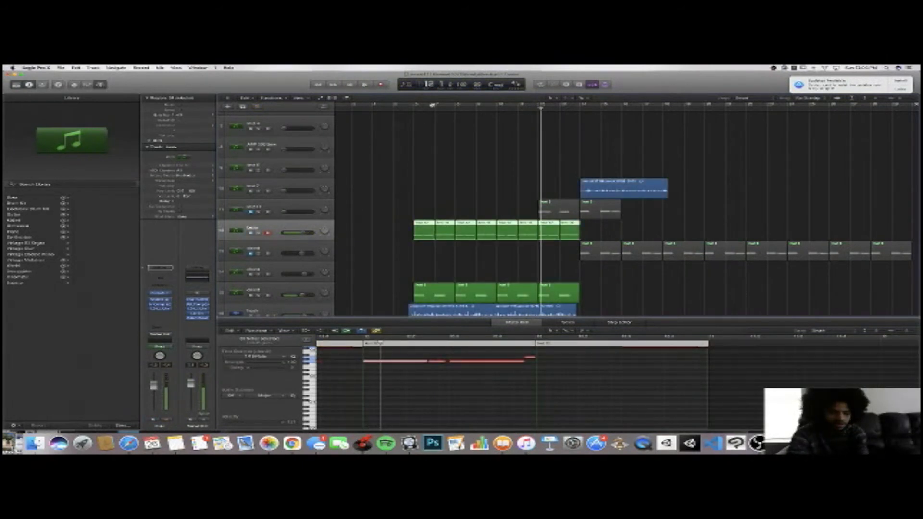
left_click(393, 110)
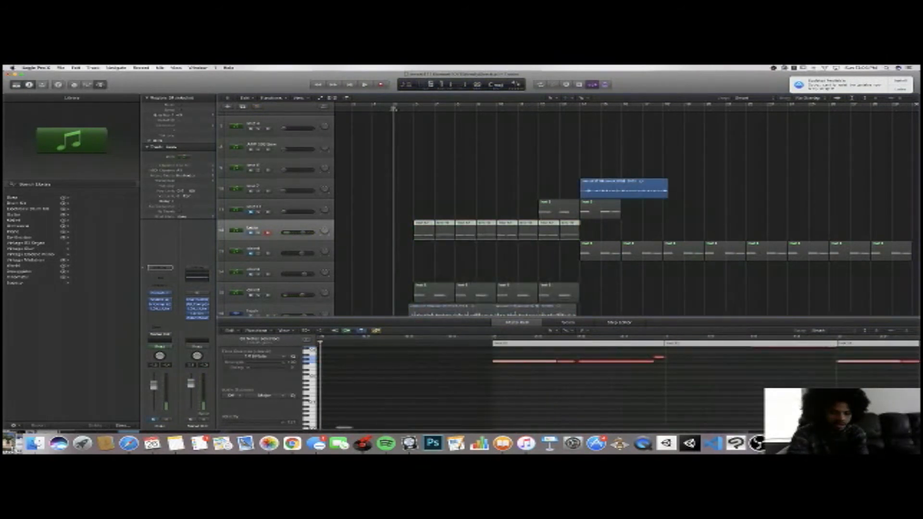
Select the instrument track directly above the hook audio track and open its Kontakt instrument
scroll(418, 144, "down", 1)
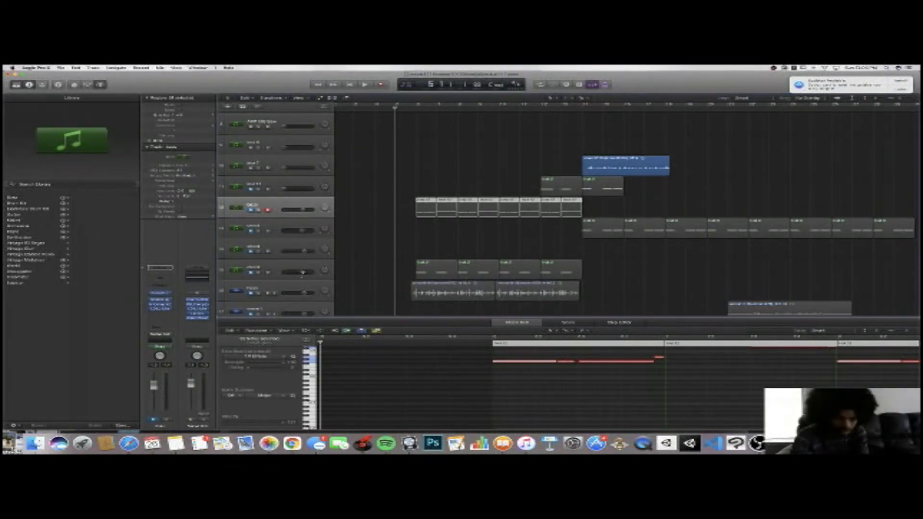
left_click(302, 264)
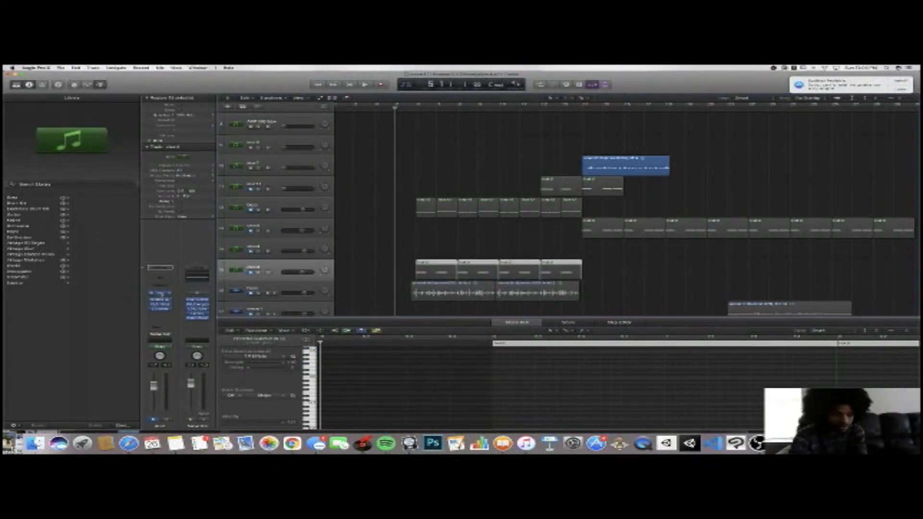
key("v")
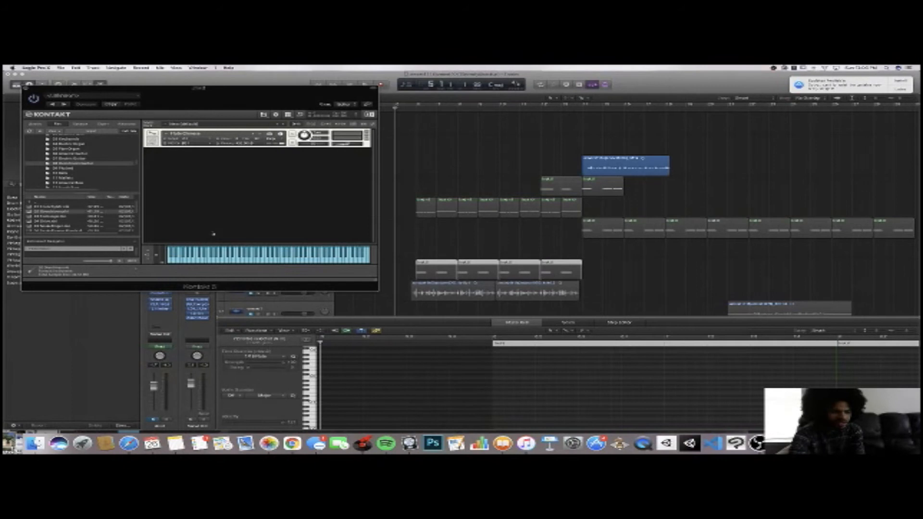
Close the Kontakt window, solo the chord track directly above the hook audio track, and play it to about bar 9
left_click(26, 89)
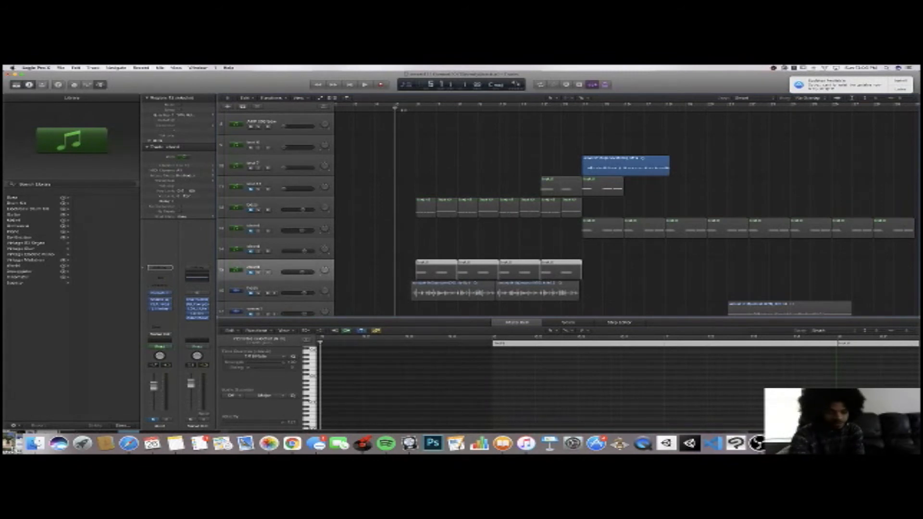
key("space")
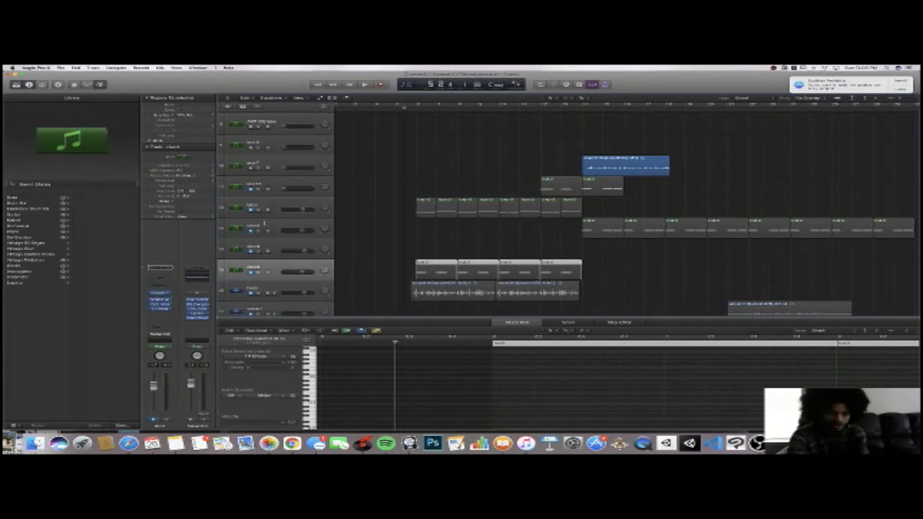
left_click(259, 273)
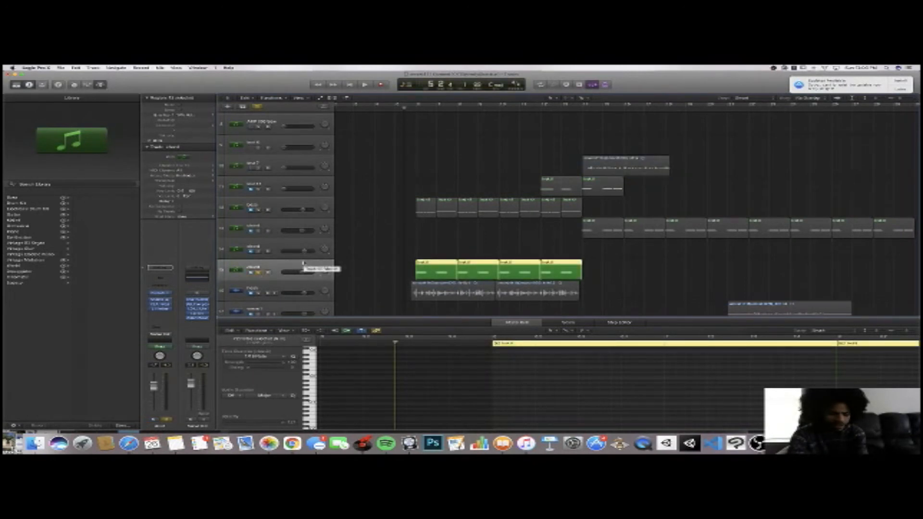
key("space")
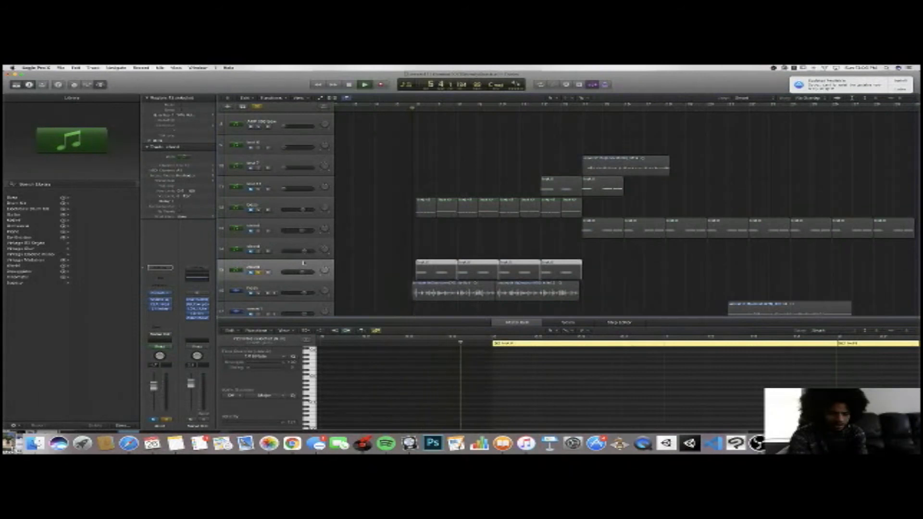
left_click(302, 262)
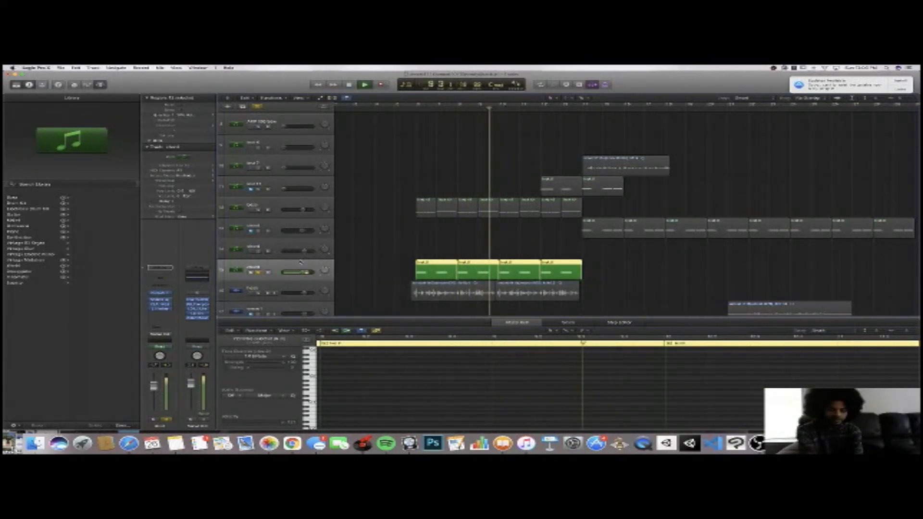
key("space")
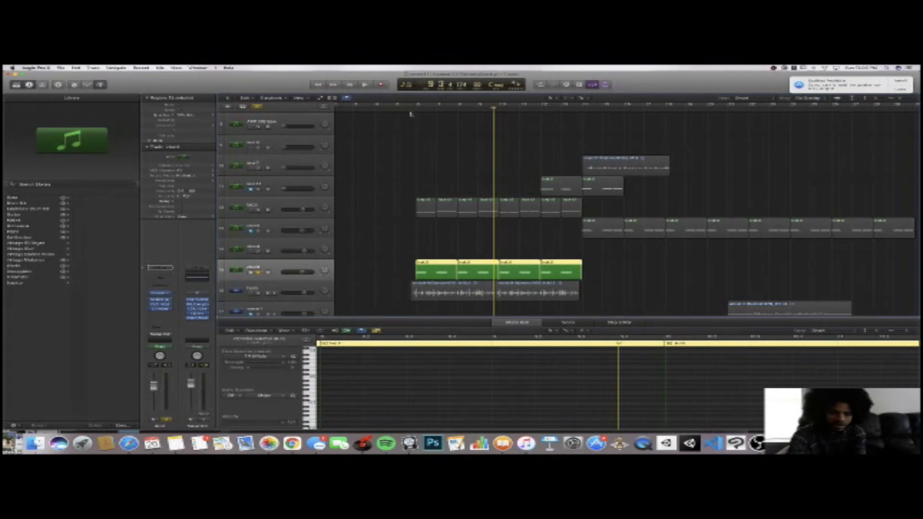
Solo the sample track whose regions start at bar 6, play from about bar 5, and toggle its solo off and on
scroll(302, 250, "up", 5)
left_click(259, 182)
scroll(484, 119, "down", 1)
left_click(404, 109)
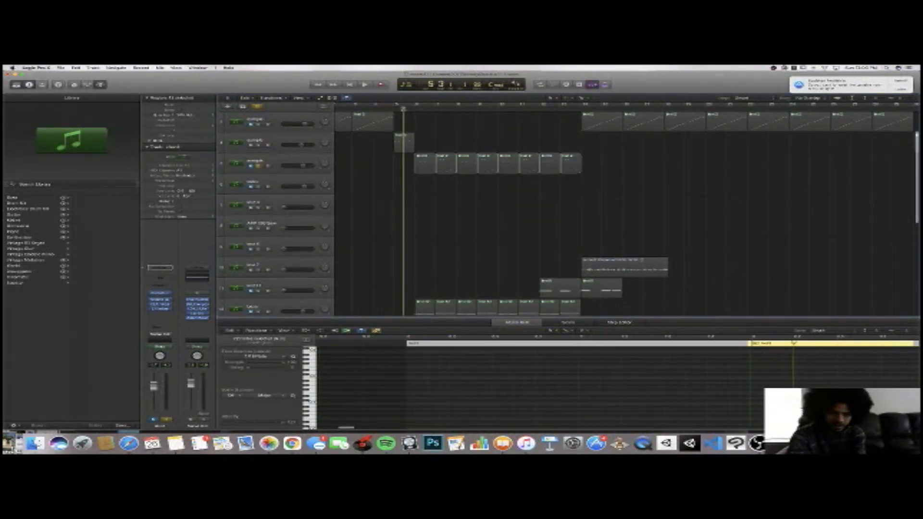
key("space")
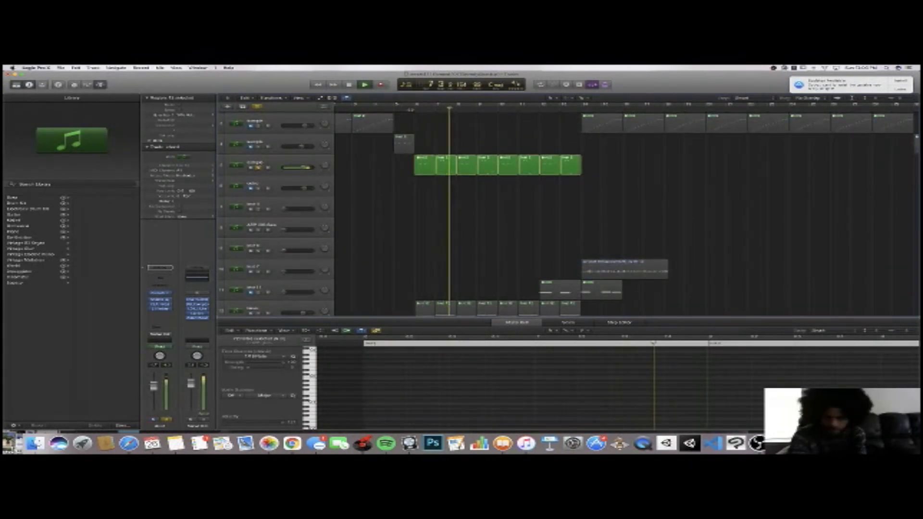
left_click(260, 167)
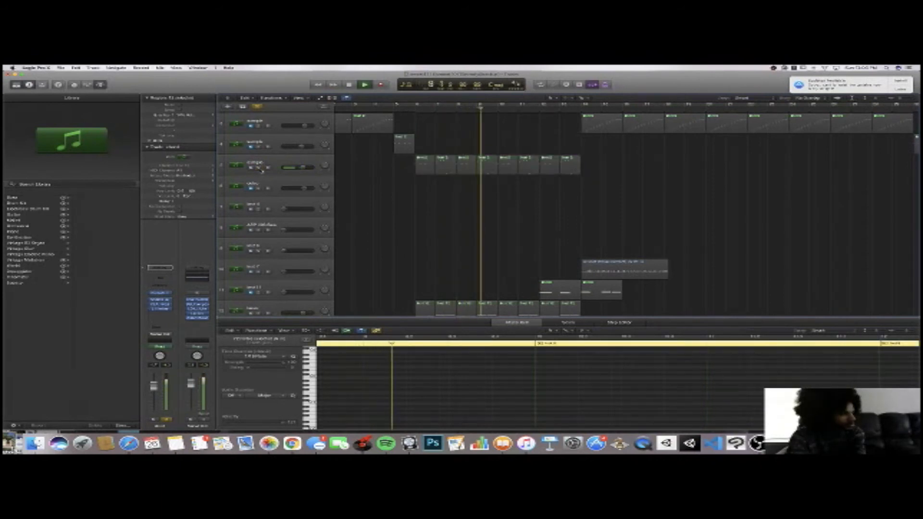
left_click(262, 169)
Add the bass track to the soloed tracks during playback, and clear all solos at about bar 13
scroll(263, 206, "down", 4)
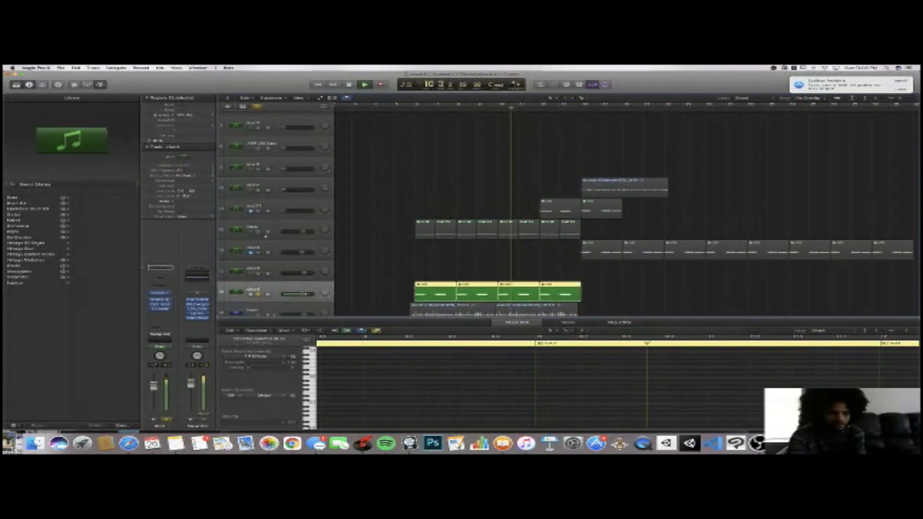
left_click(263, 234)
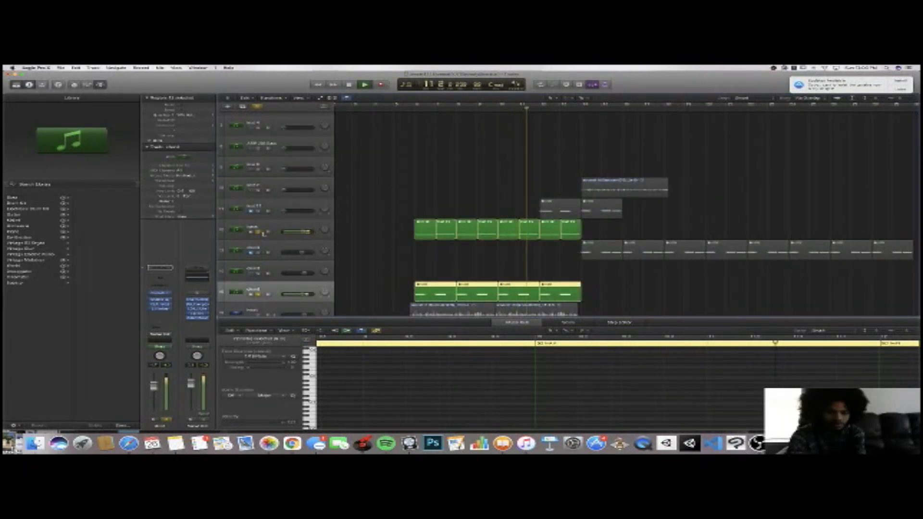
scroll(357, 226, "down", 4)
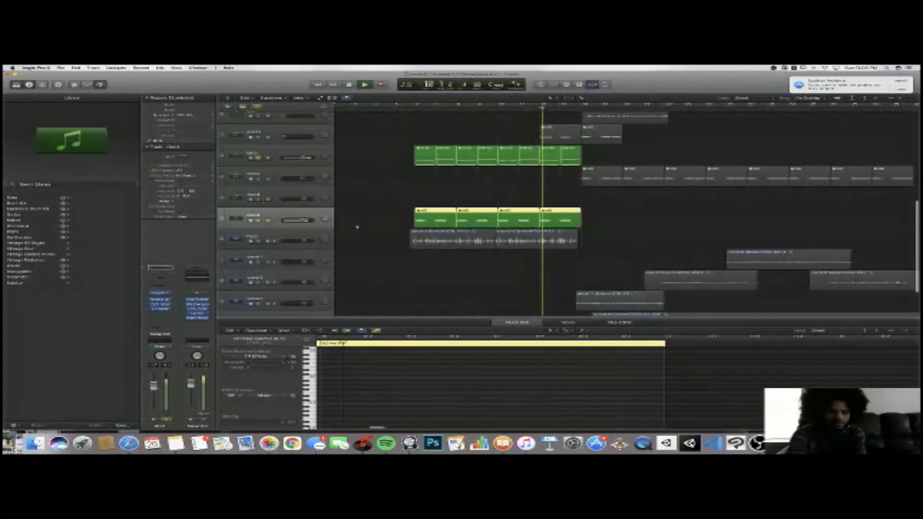
scroll(356, 227, "down", 2)
scroll(355, 224, "up", 5)
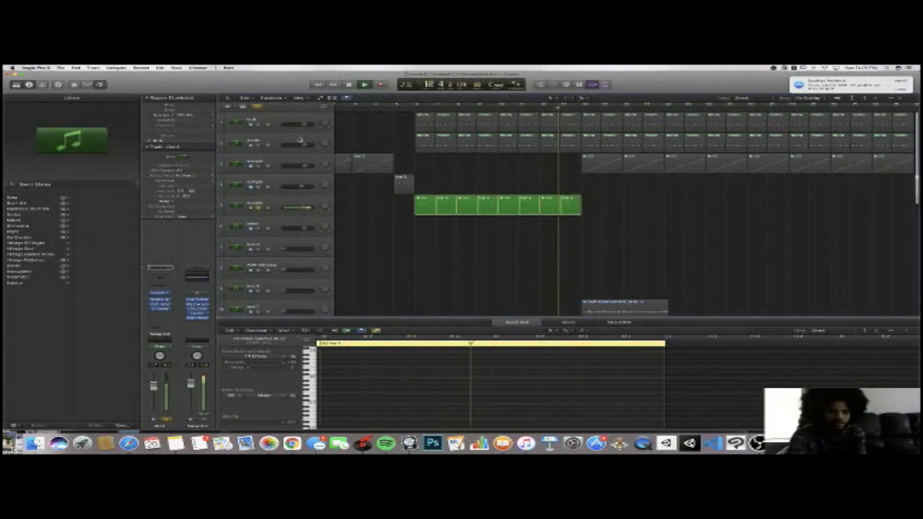
left_click(257, 107)
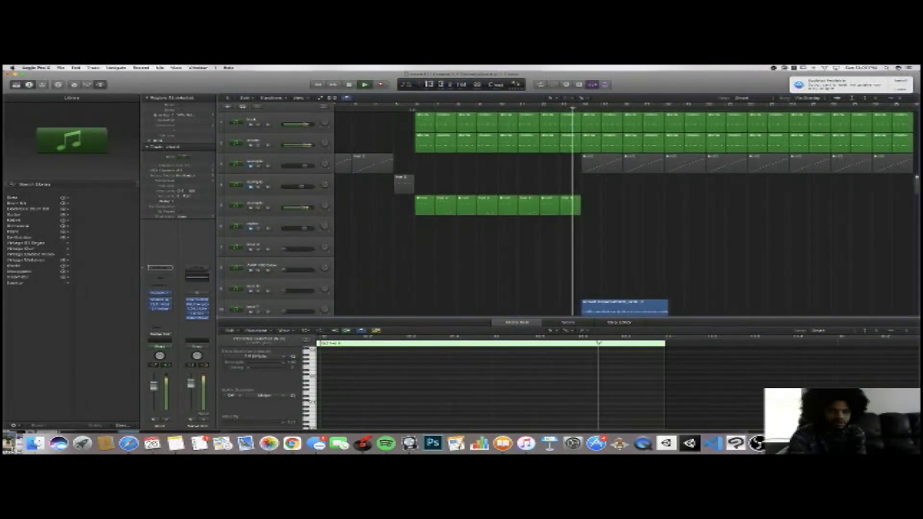
Replay the full beat from about bar 6, solo the chord track above the hook again, and stop at about bar 9
left_click(412, 110)
left_click(412, 110)
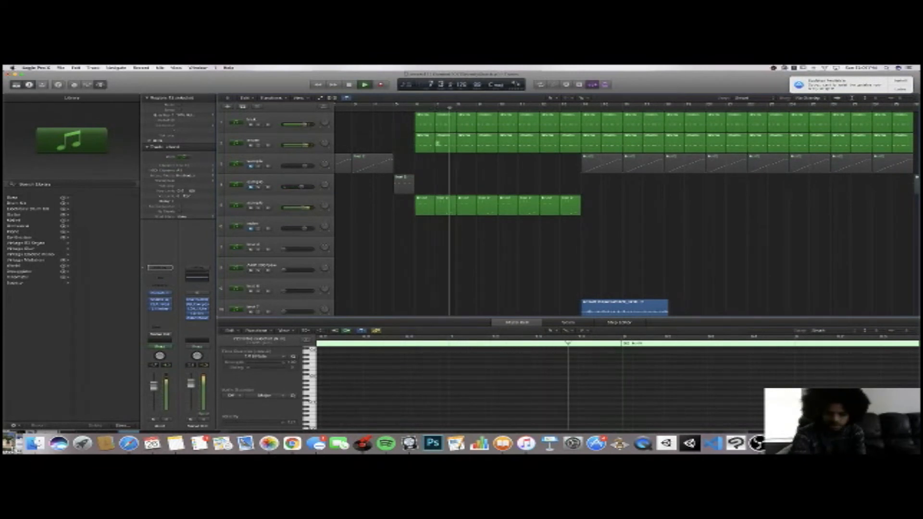
scroll(437, 143, "down", 7)
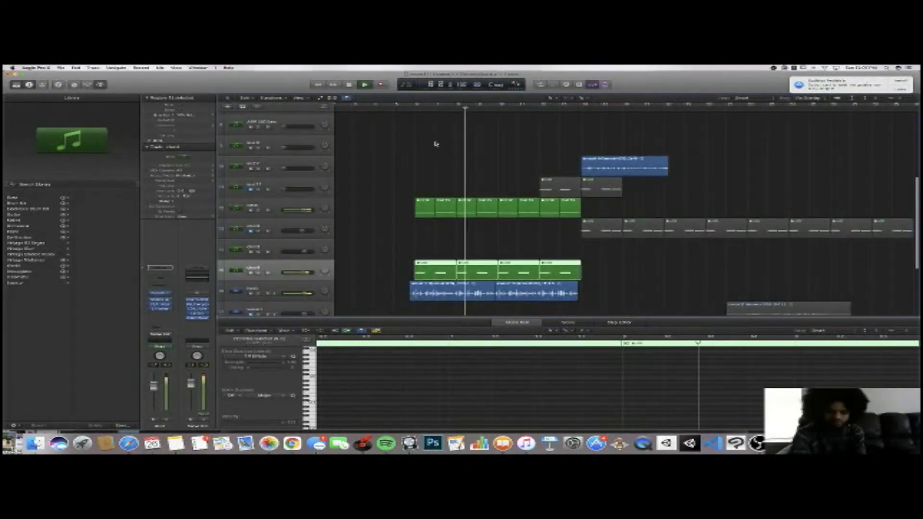
left_click(259, 273)
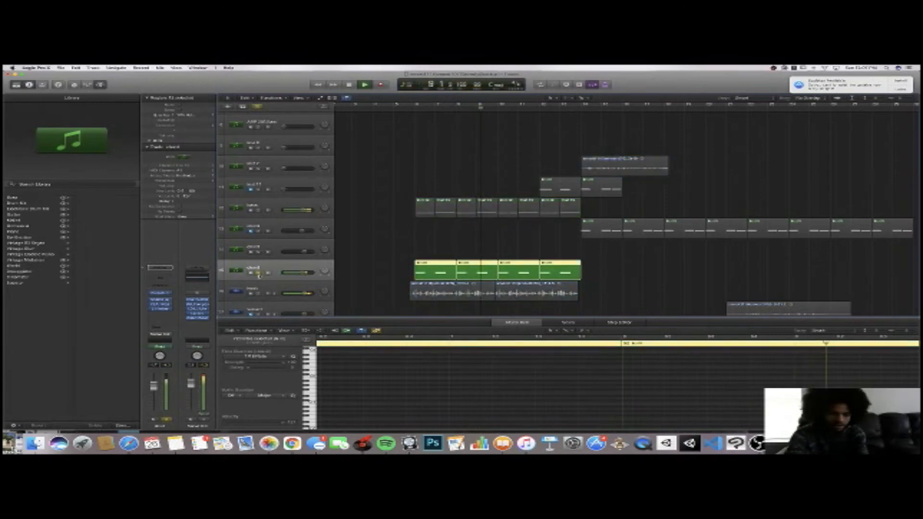
key("space")
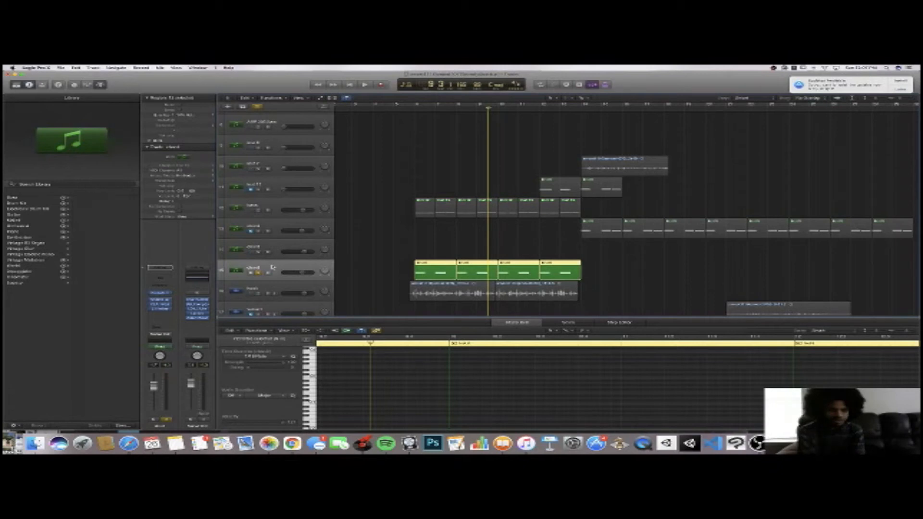
Solo the uppermost sample track and play its section from just before bar 14 to about bar 20
scroll(358, 232, "down", 5)
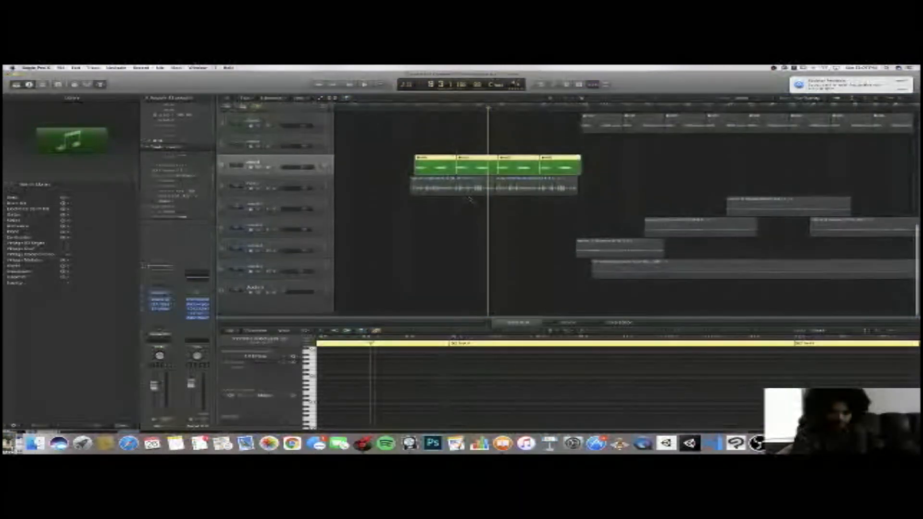
scroll(469, 198, "up", 10)
scroll(470, 198, "up", 3)
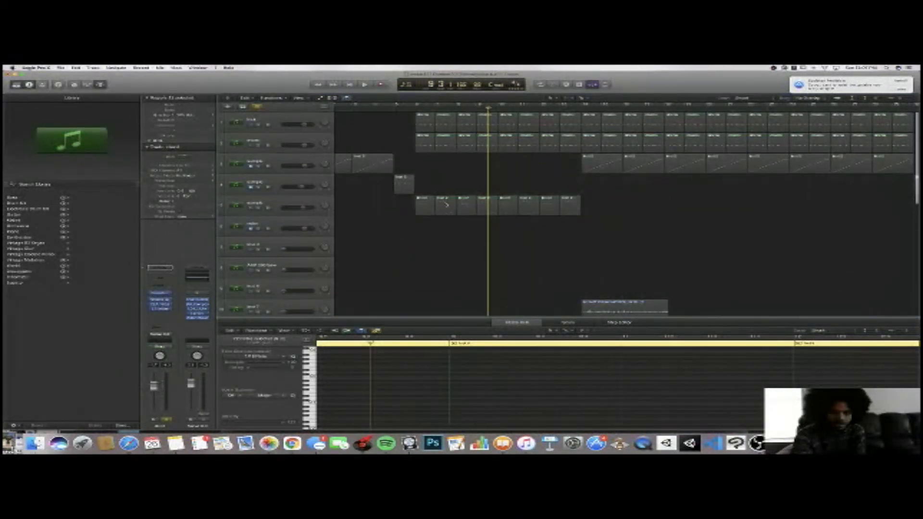
scroll(394, 216, "right", 10)
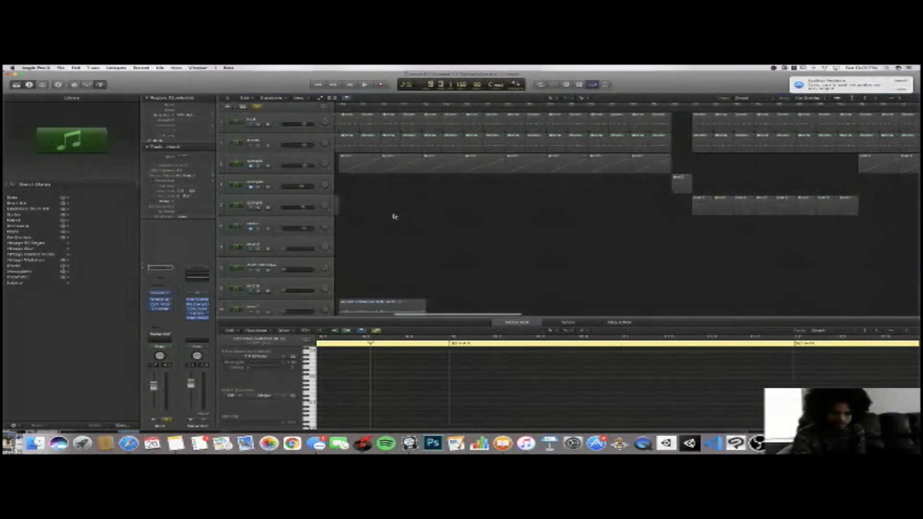
scroll(393, 214, "right", 10)
left_click(259, 165)
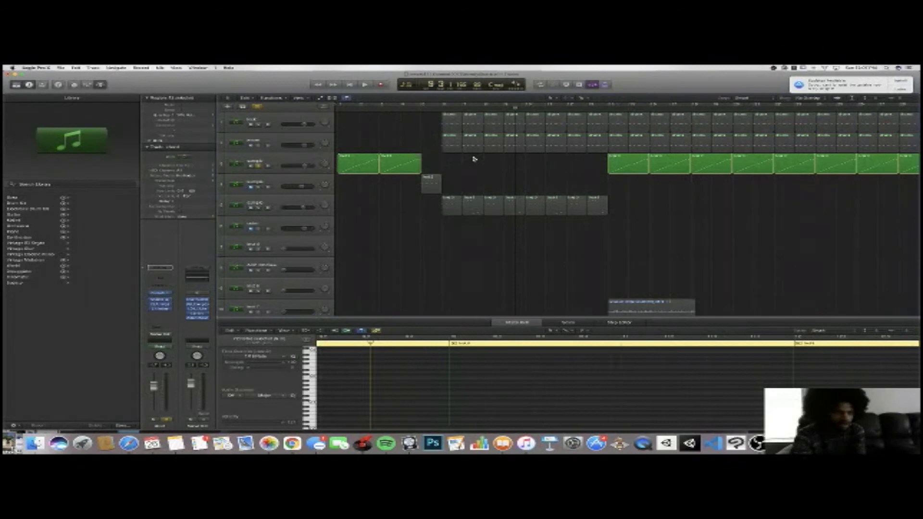
scroll(472, 157, "left", 10)
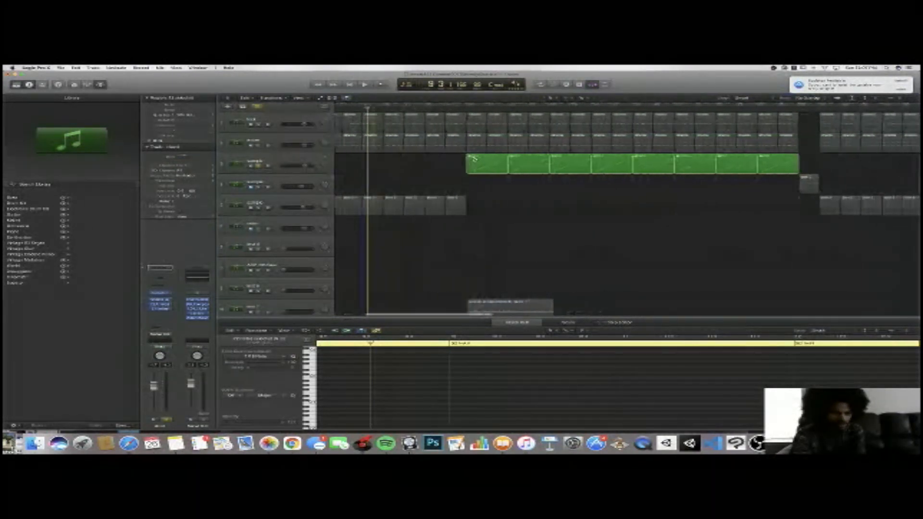
left_click(436, 109)
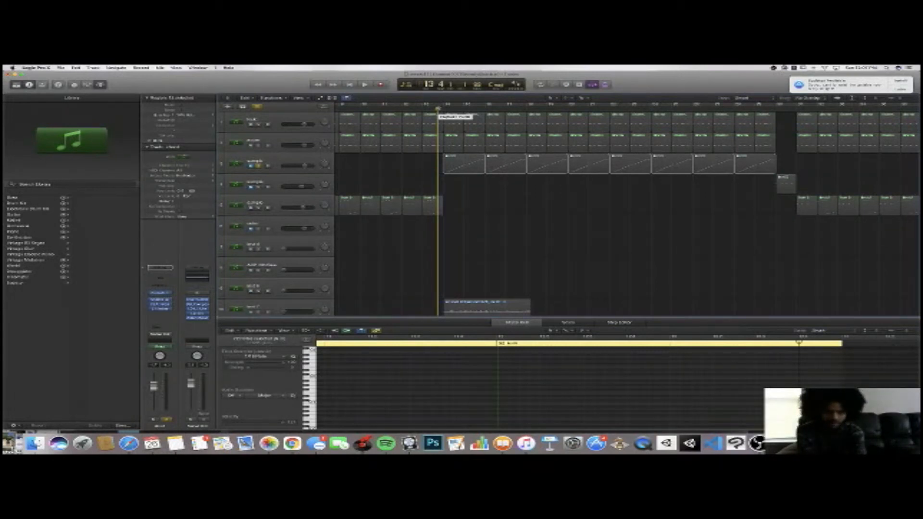
key("space")
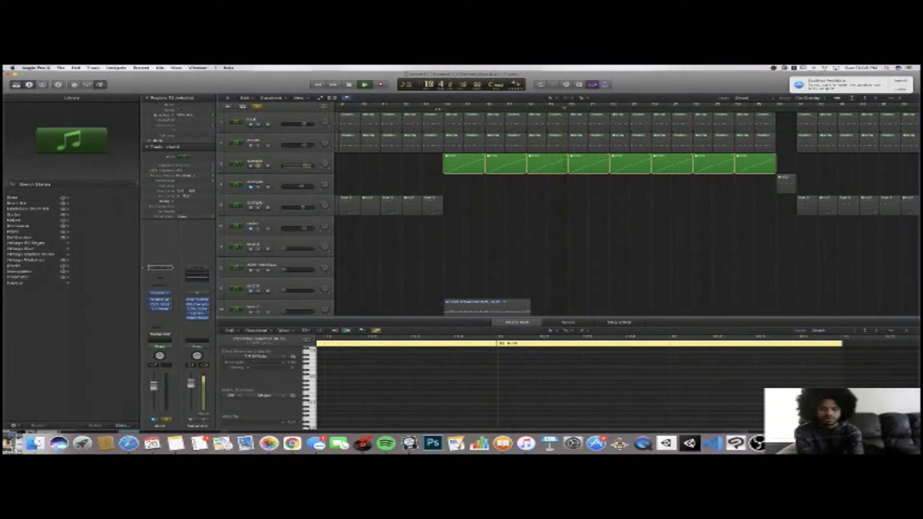
key("space")
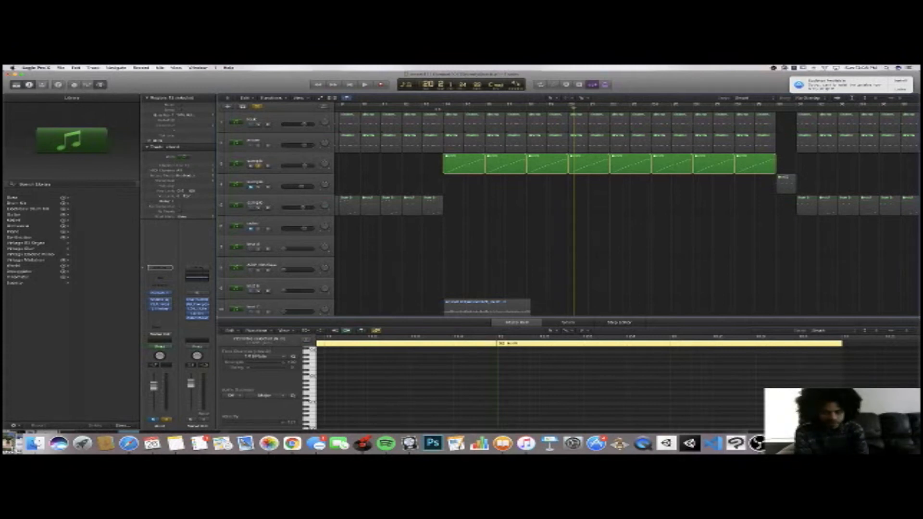
Select the chord track whose regions start at bar 14, open its Kontakt instrument to view it, and close it
scroll(516, 125, "down", 5)
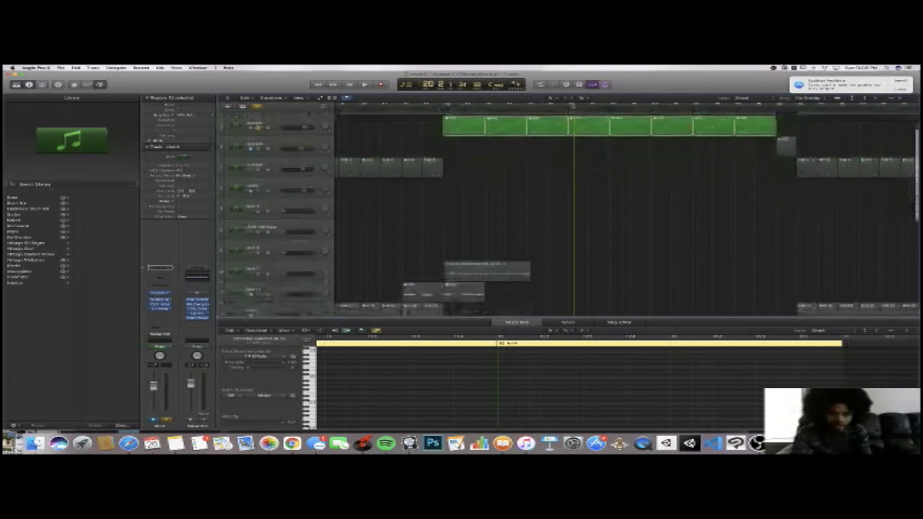
scroll(516, 125, "down", 2)
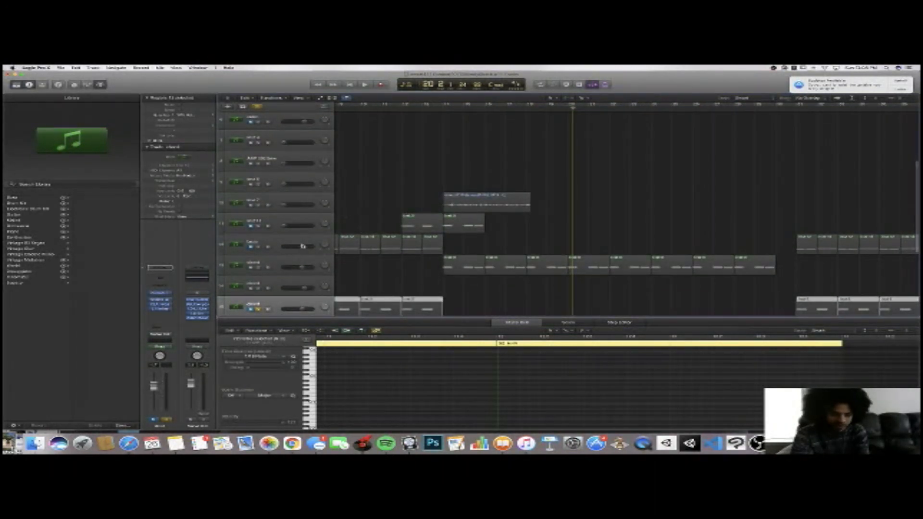
left_click(275, 256)
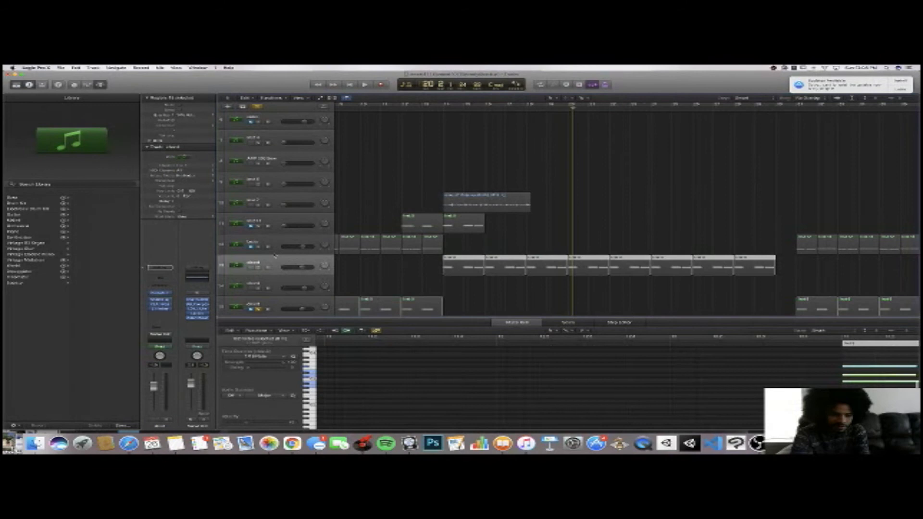
left_click(159, 301)
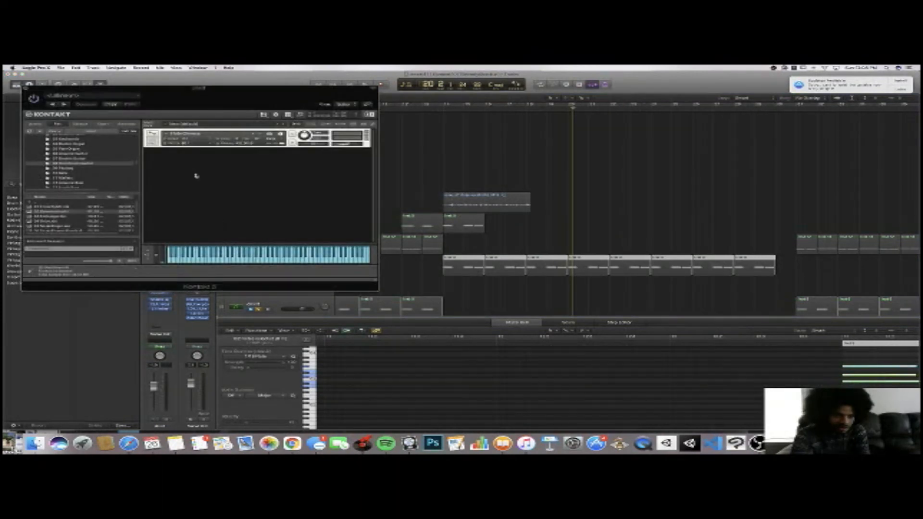
left_click(27, 89)
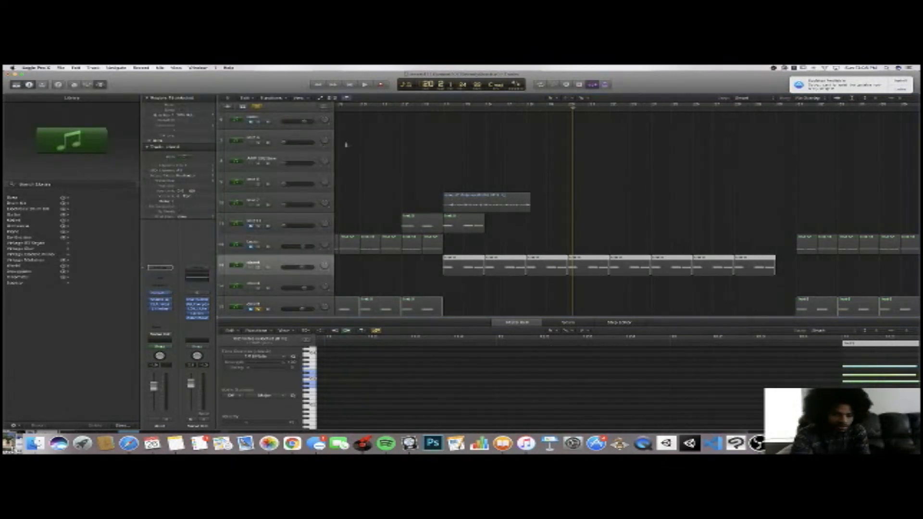
Solo the selected chord track and play its section from just before bar 14 to about bar 19
left_click(441, 108)
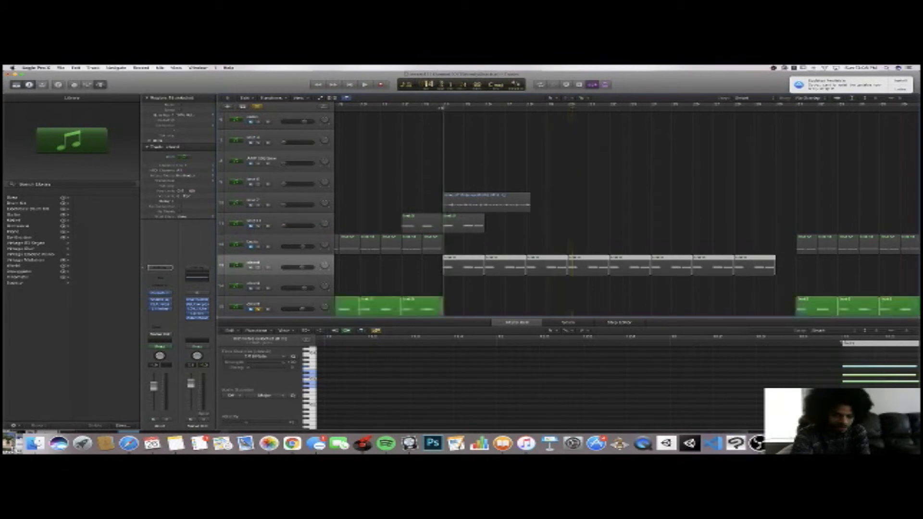
left_click(260, 268)
scroll(267, 193, "up", 5)
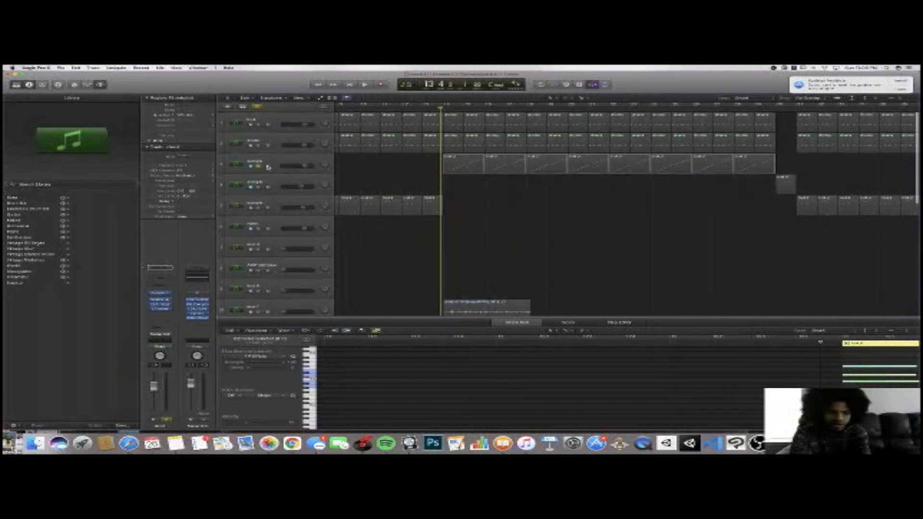
scroll(260, 165, "down", 8)
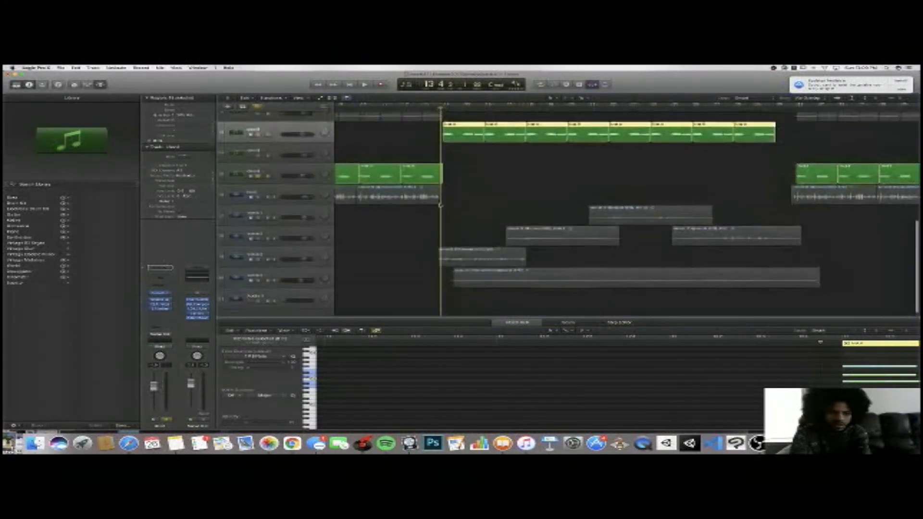
key("space")
left_click(433, 108)
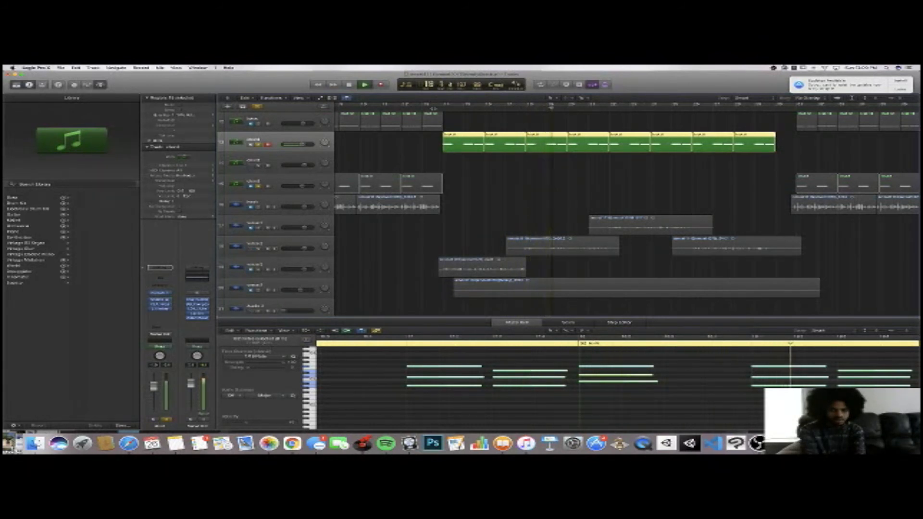
Stop the playback at about bar 19 and look over the tracks above and below the soloed chord track
key("space")
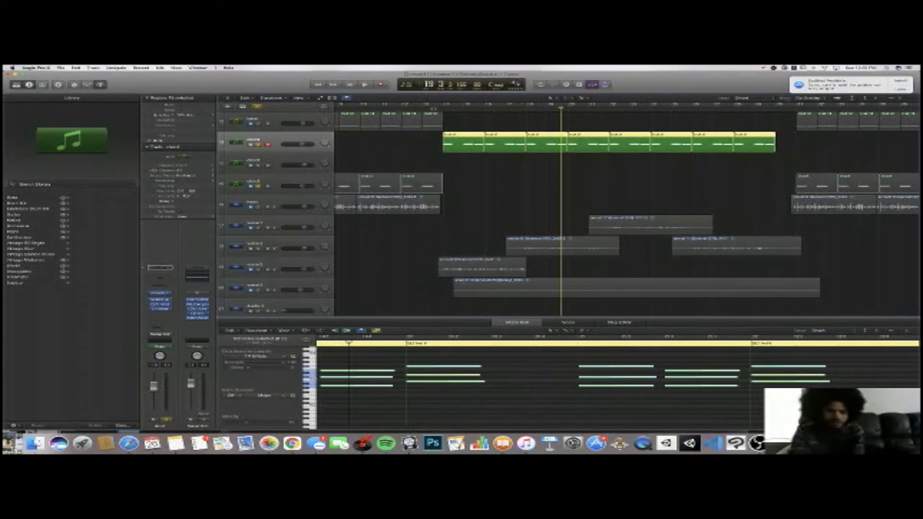
scroll(567, 211, "up", 5)
scroll(567, 211, "up", 2)
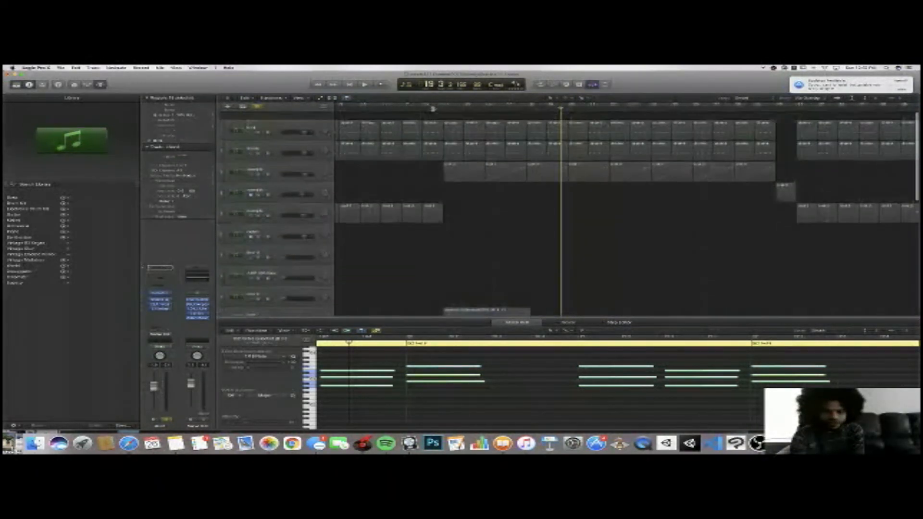
scroll(567, 211, "down", 6)
scroll(567, 212, "down", 3)
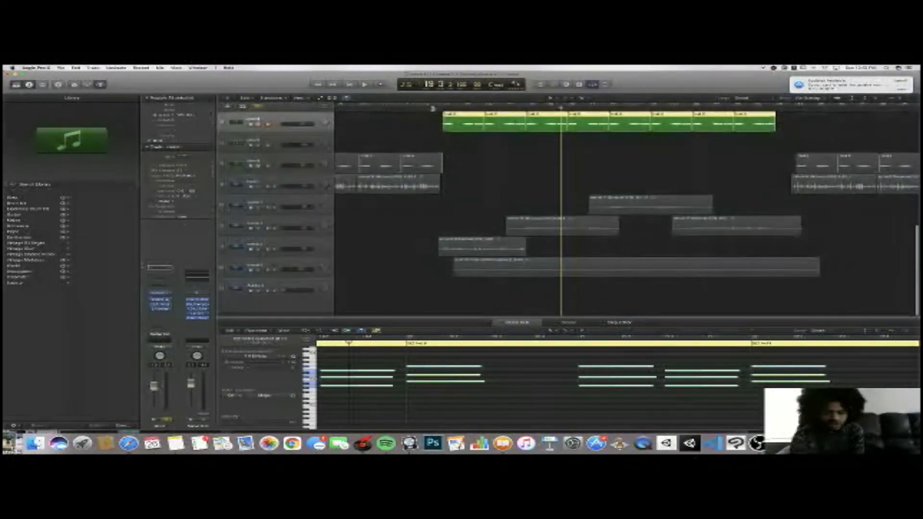
scroll(567, 212, "up", 3)
scroll(567, 212, "up", 8)
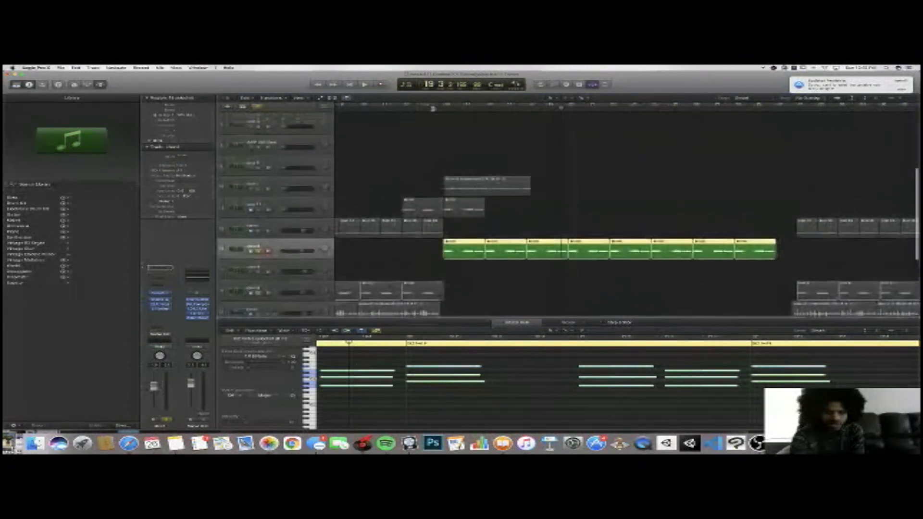
scroll(435, 110, "right", 1)
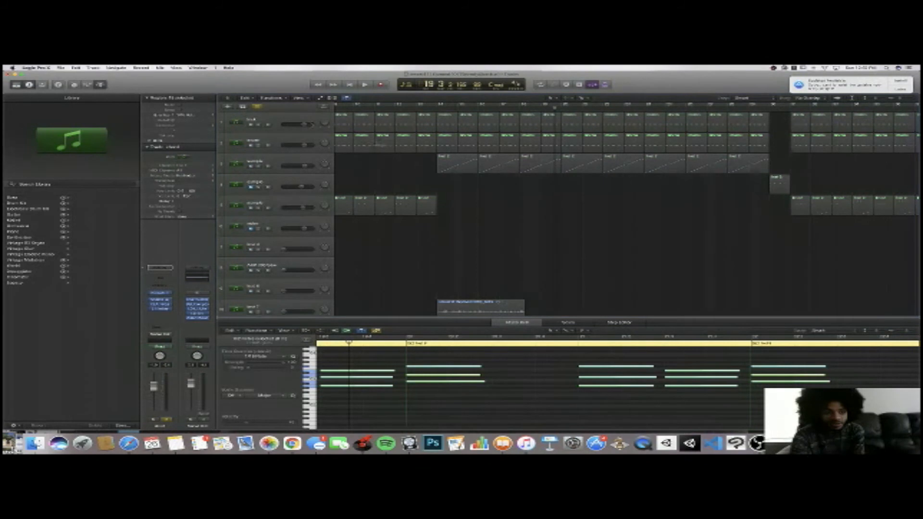
Turn off the chord track's solo and look over the rest of the arrangement up to its ending section
key("super+a")
scroll(402, 157, "right", 10)
scroll(403, 157, "down", 3)
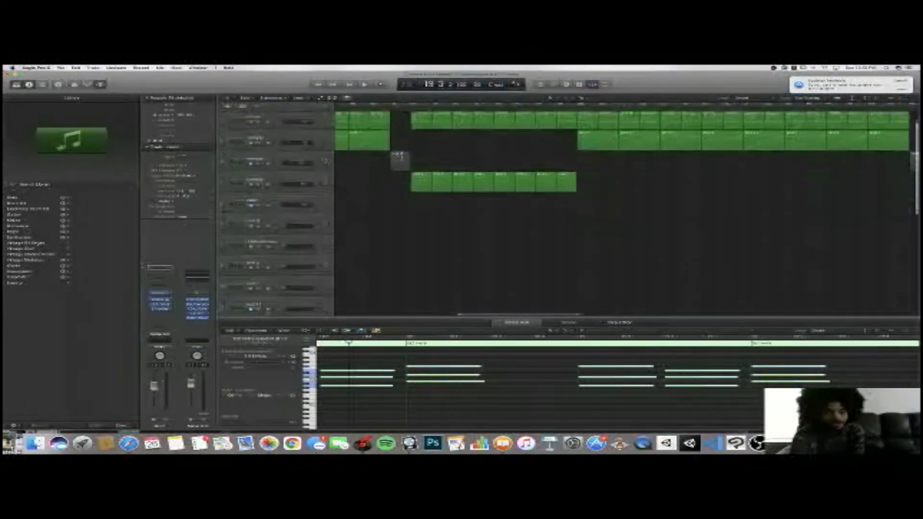
scroll(403, 157, "down", 5)
scroll(403, 158, "left", 2)
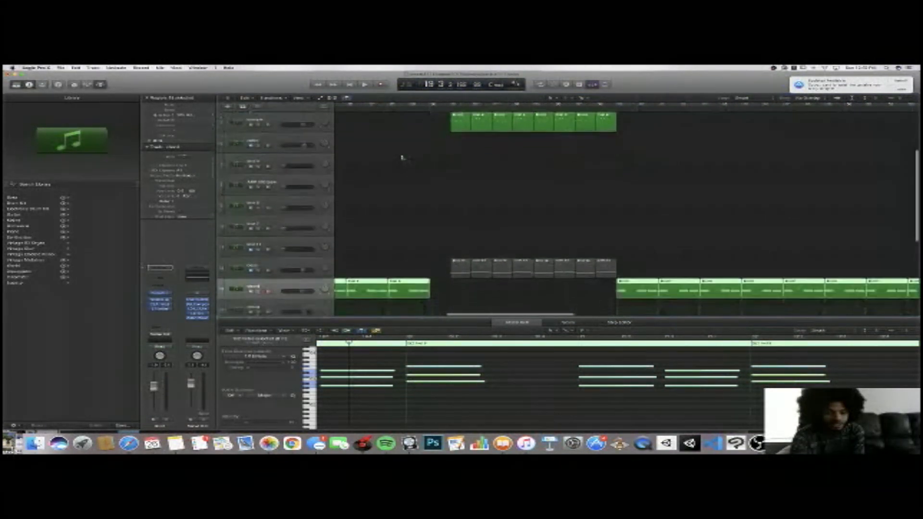
scroll(402, 158, "left", 15)
scroll(403, 158, "up", 3)
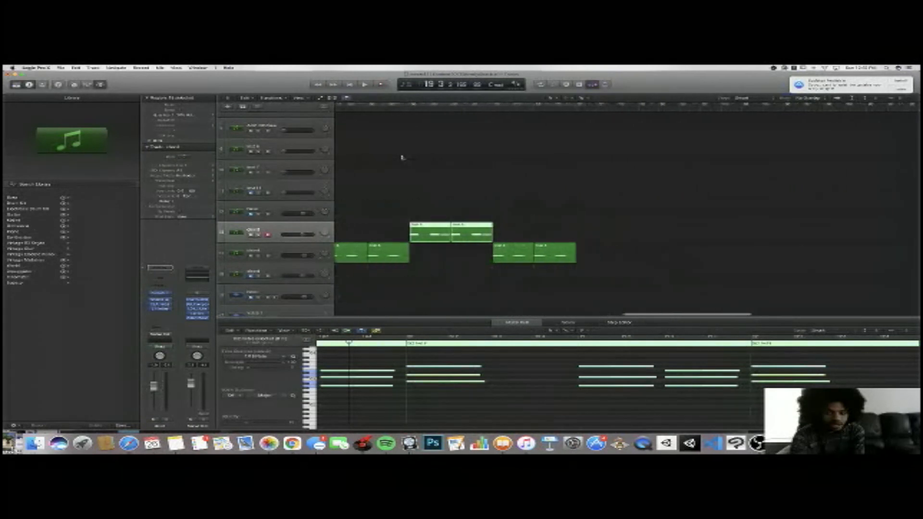
scroll(402, 157, "up", 5)
scroll(401, 157, "left", 5)
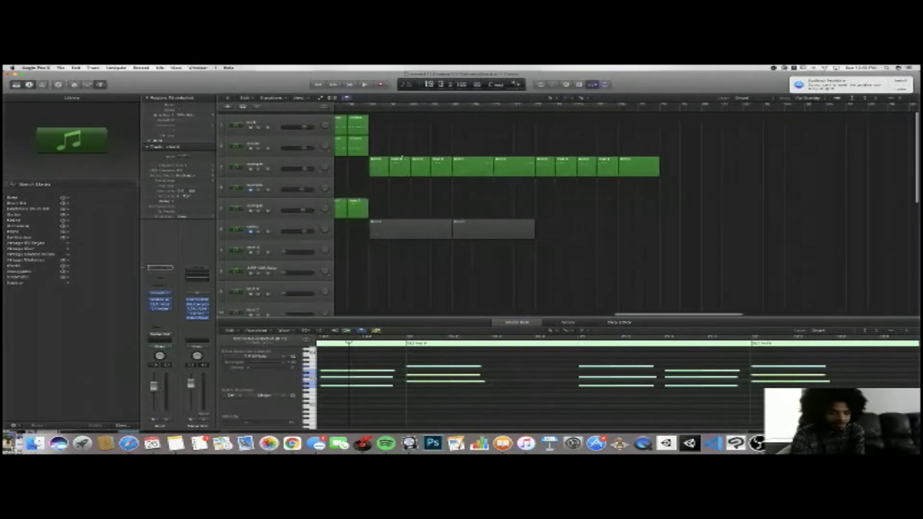
scroll(402, 157, "left", 3)
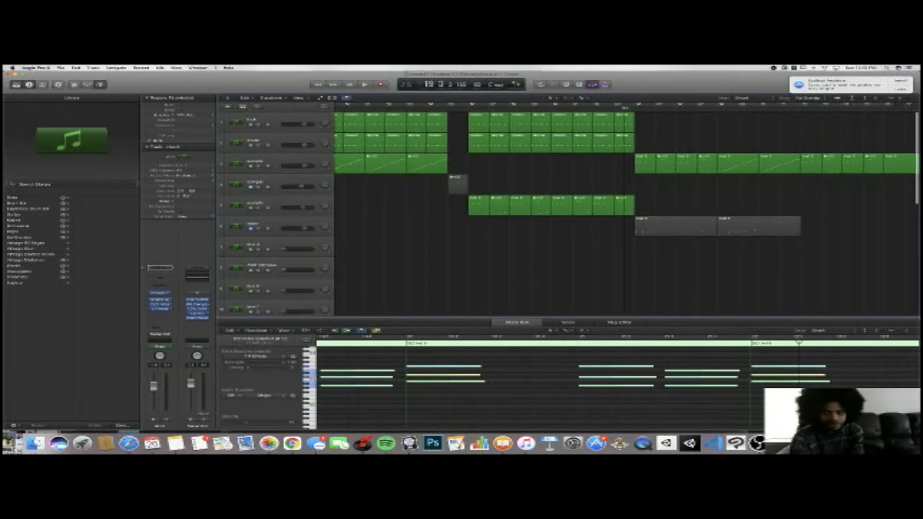
Solo the uppermost sample track and the track with two long regions from bar 64, and play from just before bar 64 to about bar 73
left_click(257, 167)
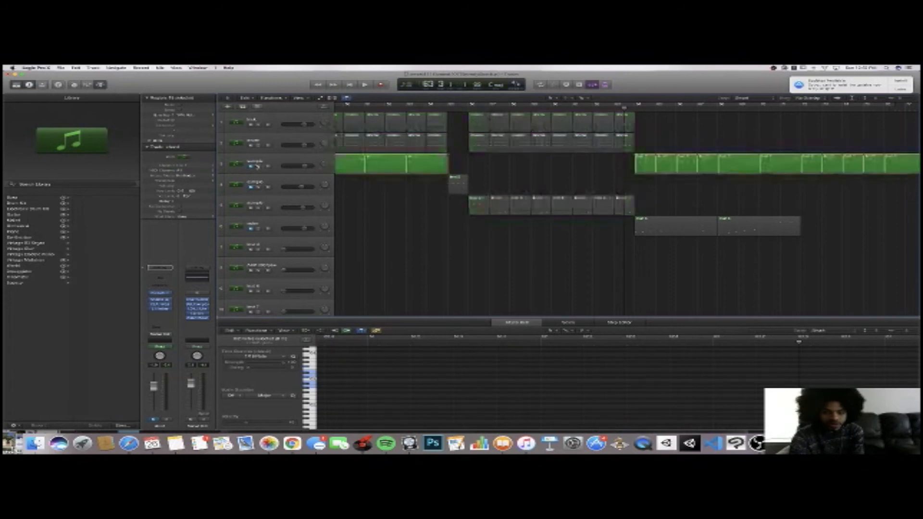
left_click(258, 230, "shift")
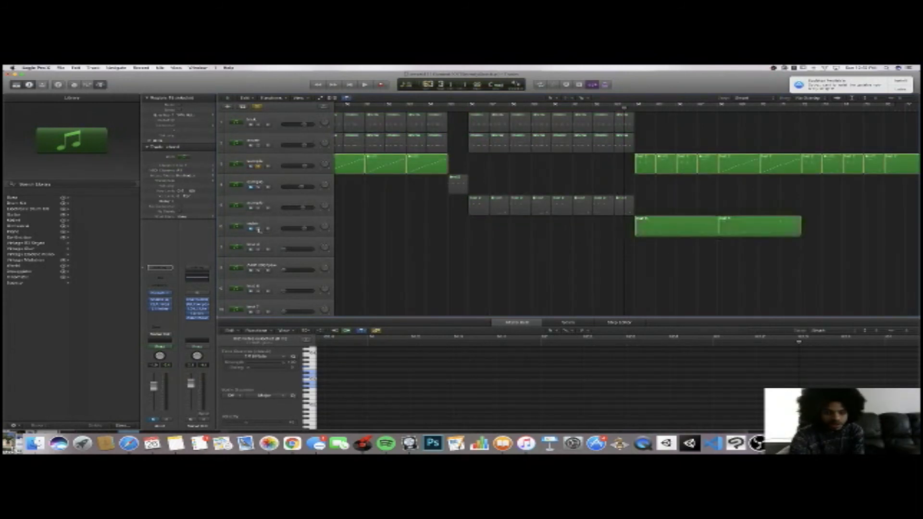
key("space")
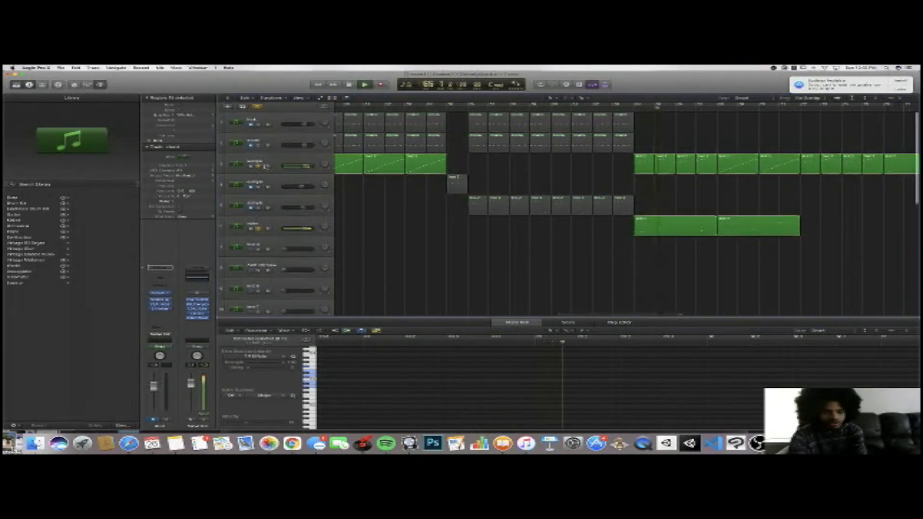
left_click(258, 167)
left_click(258, 167)
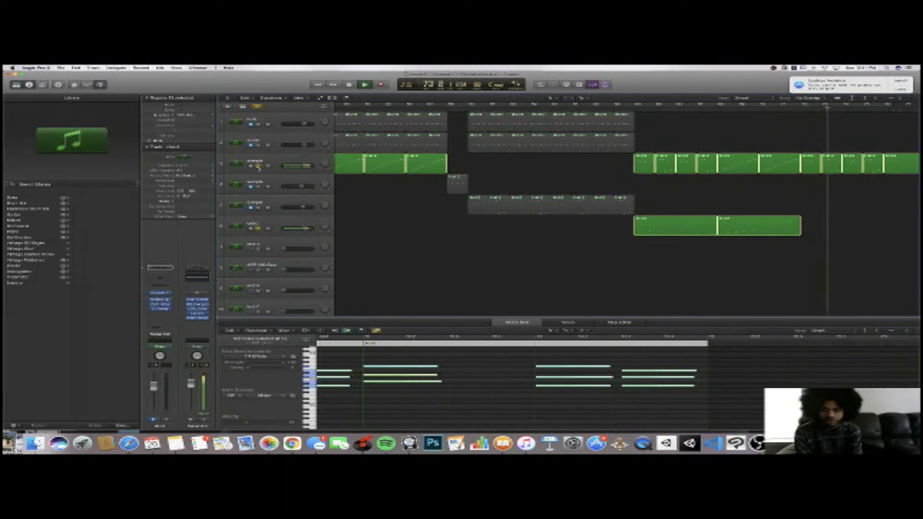
key("space")
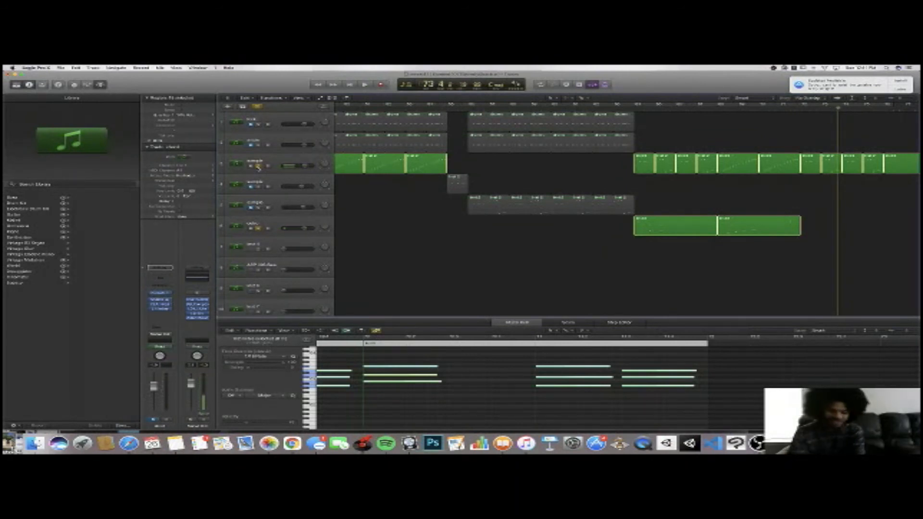
Switch to Chrome, show the paused "Todd McFarlane's Spawn" episode, play a few seconds of the scene and pause it
scroll(297, 422, "up", 1)
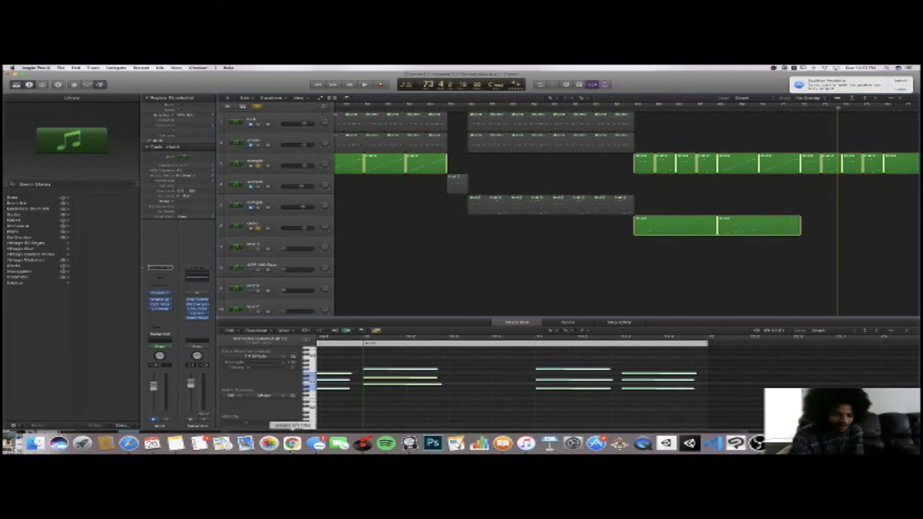
left_click(292, 443)
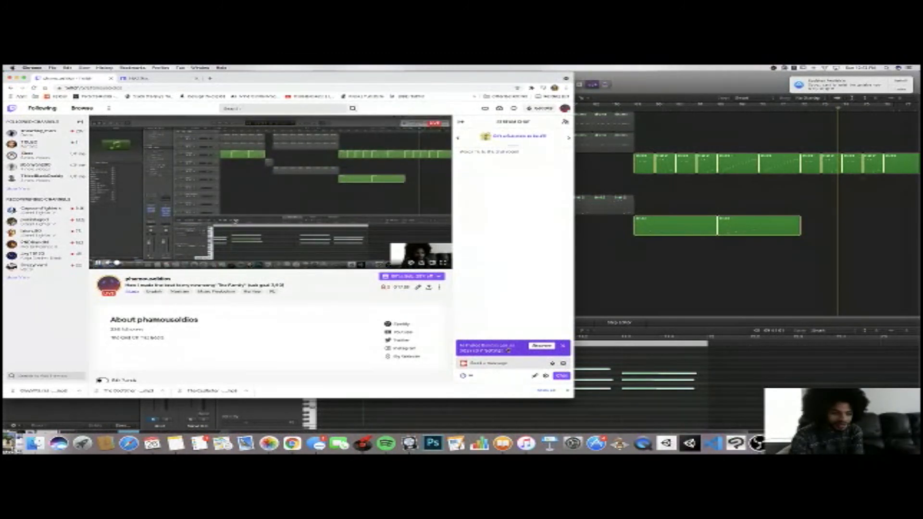
left_click(164, 81)
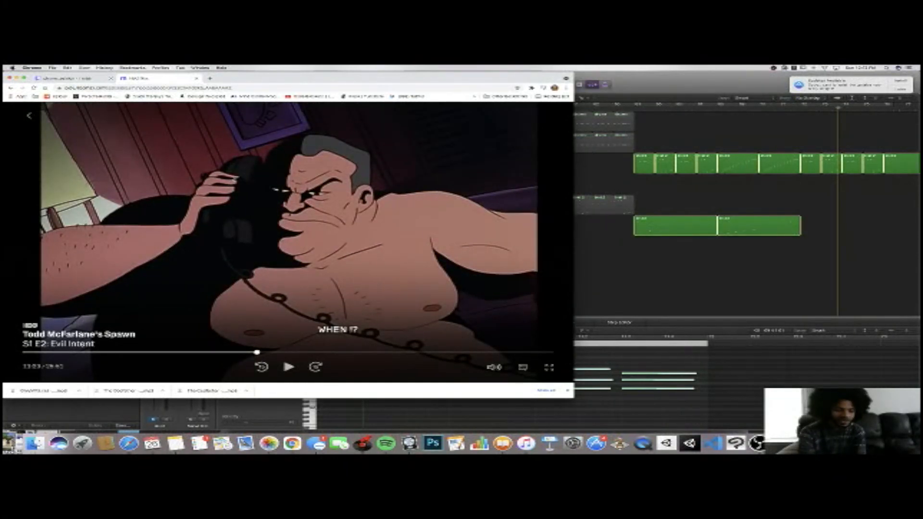
key("space")
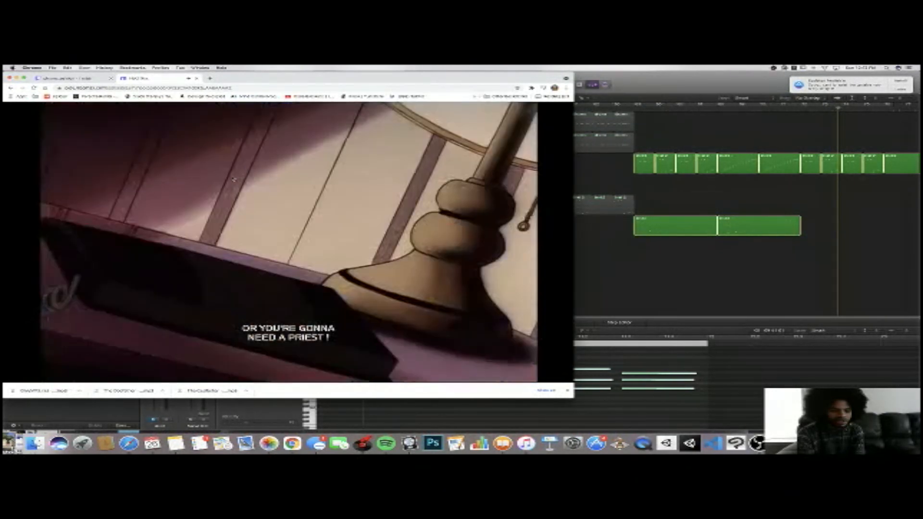
left_click(234, 179)
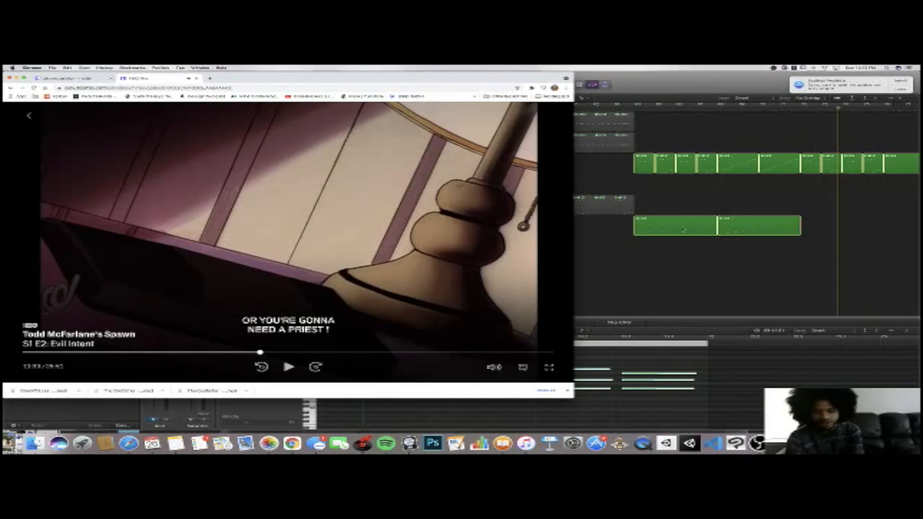
Return to Logic Pro X and replay the two soloed tracks from just before bar 64 to about bar 67
left_click(633, 255)
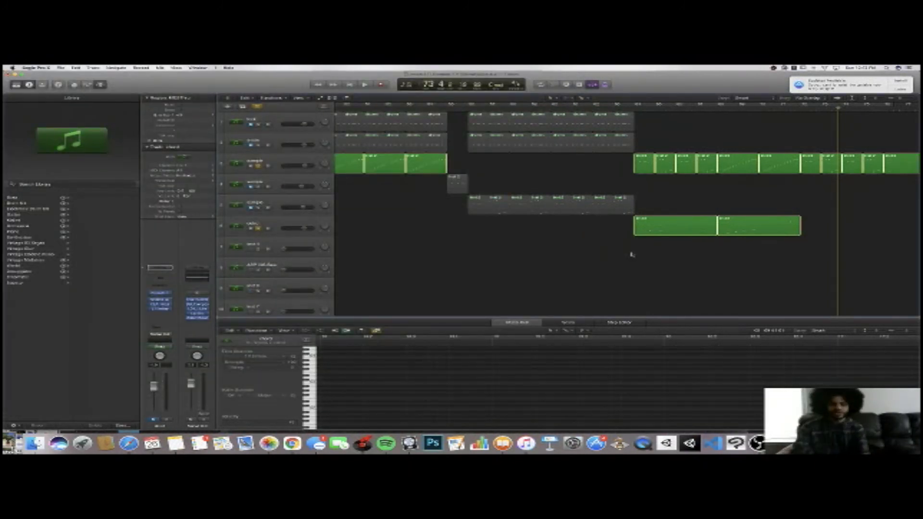
scroll(632, 240, "down", 2)
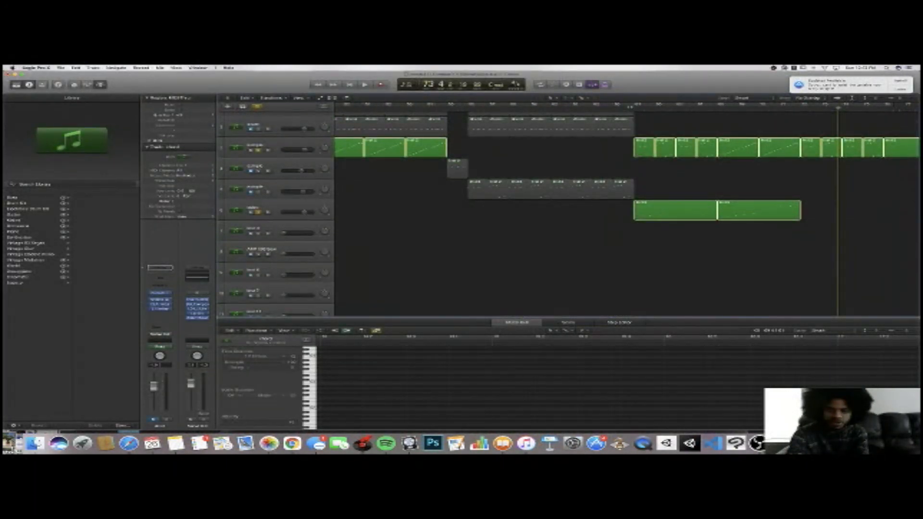
left_click(631, 250)
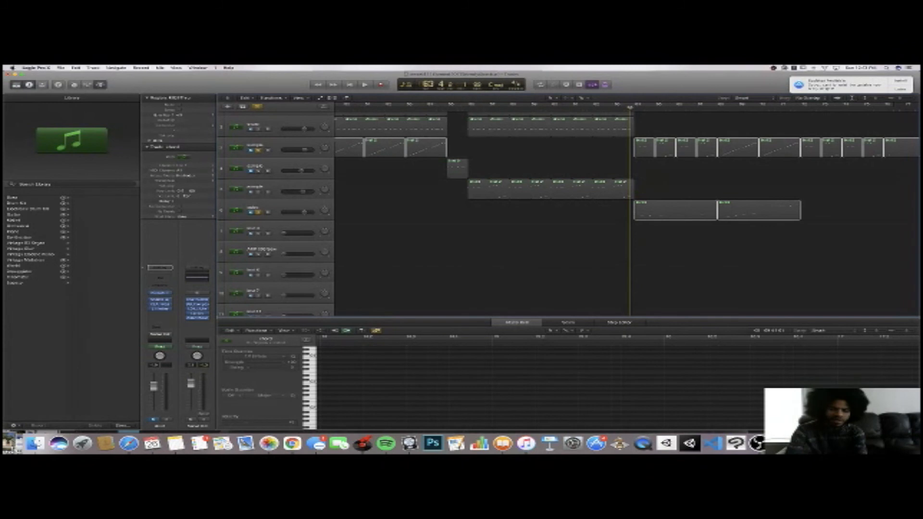
key("comma")
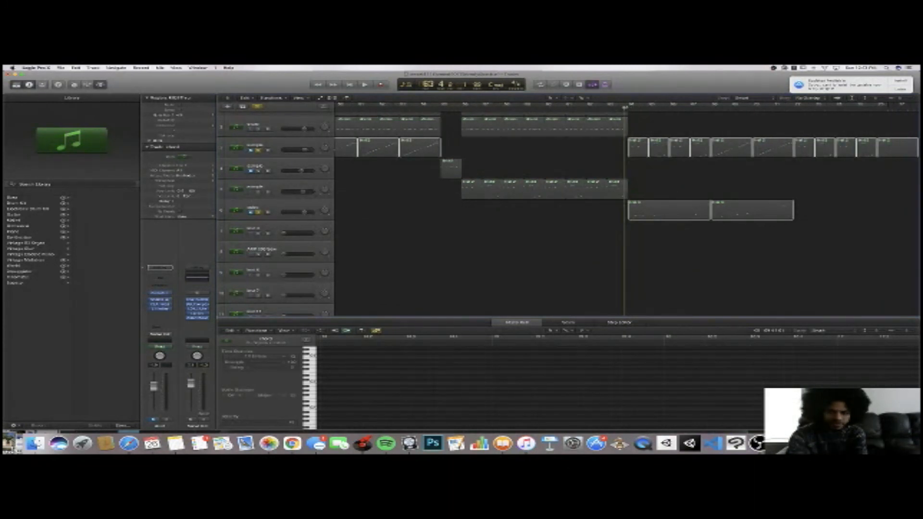
key("space")
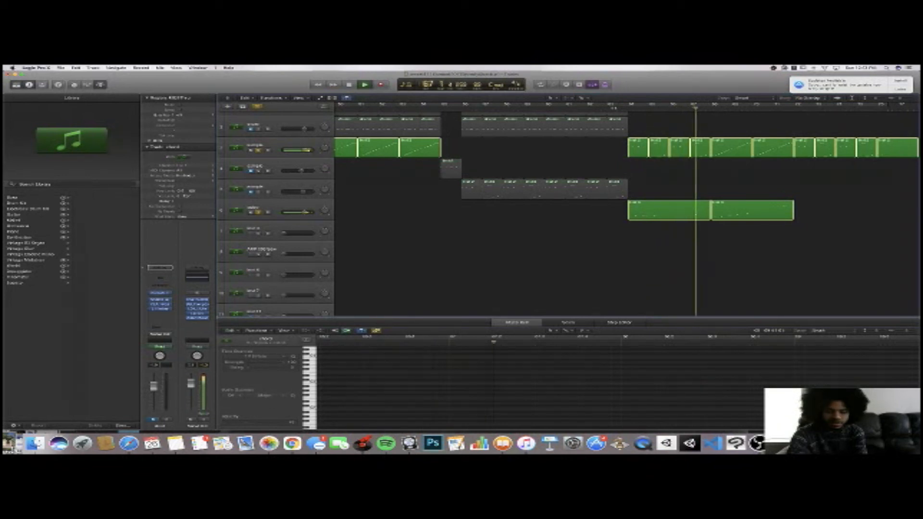
key("space")
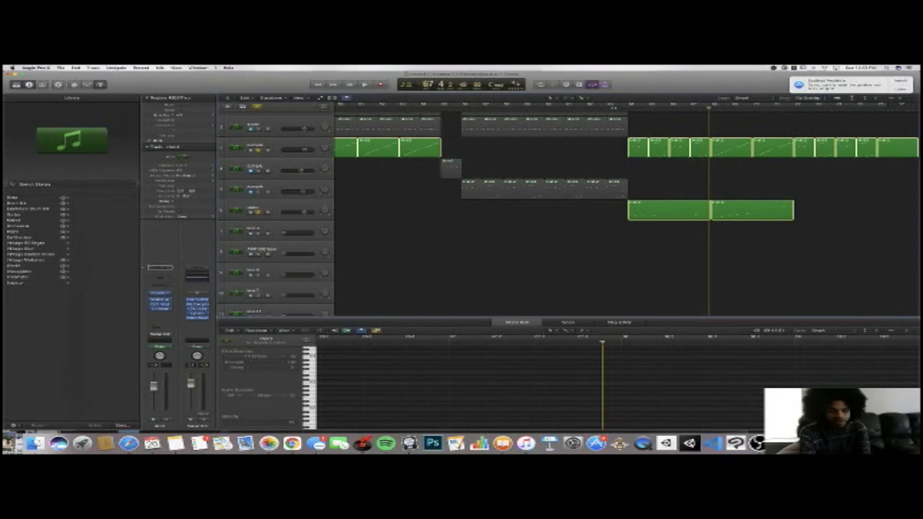
Look over the lower tracks of the ending section and select the topmost track to show its notes
scroll(567, 212, "down", 5)
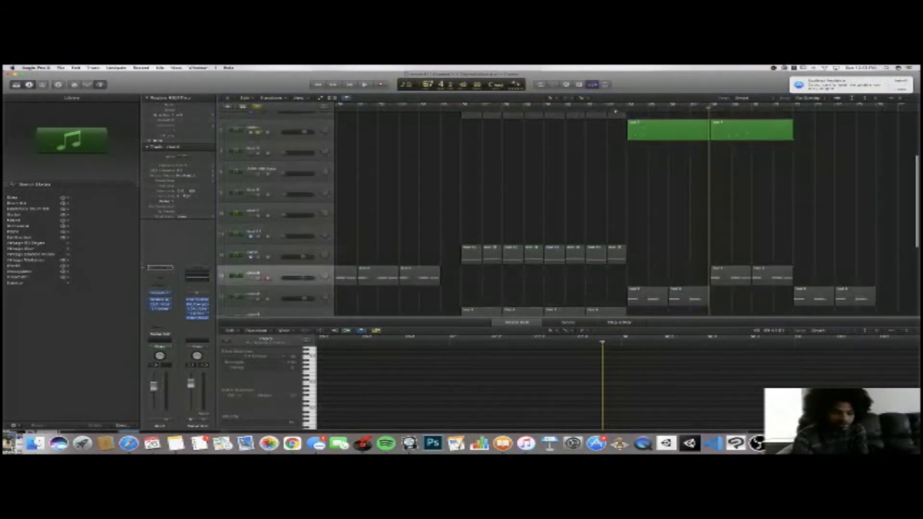
scroll(282, 121, "up", 5)
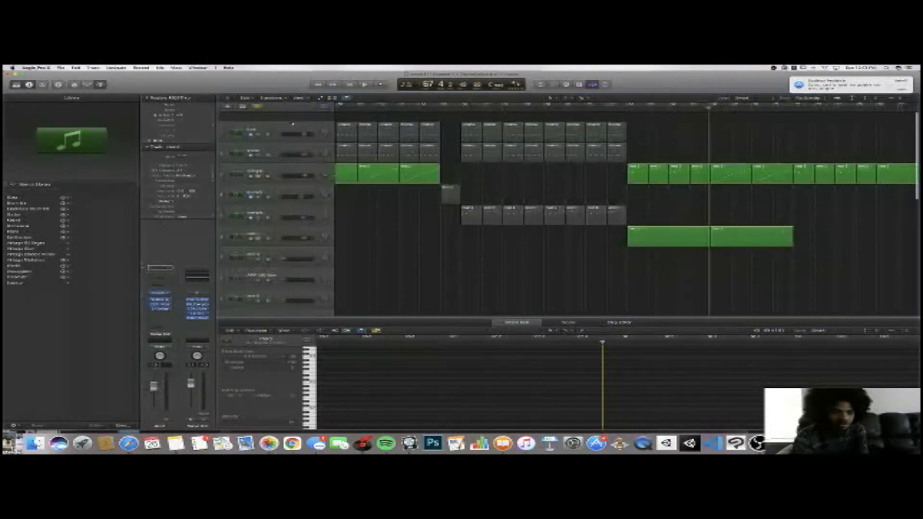
left_click(282, 121)
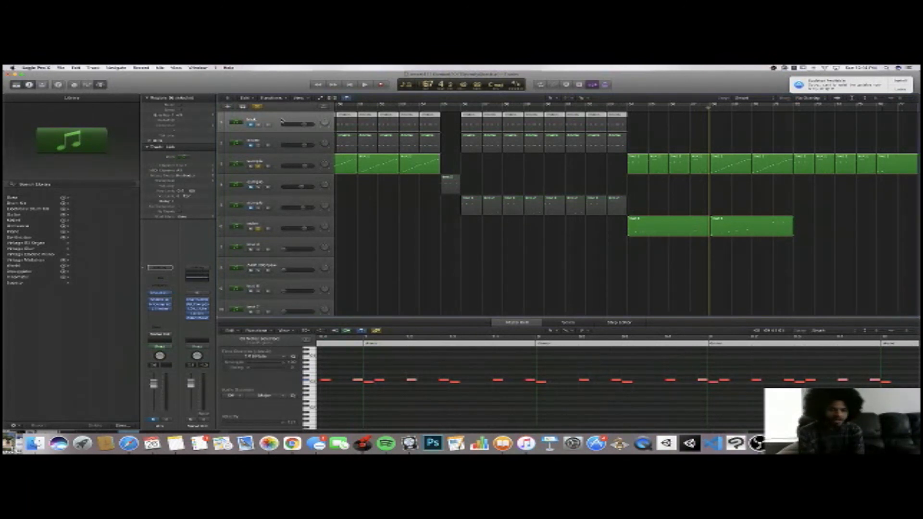
Solo the upper chord track, take the uppermost sample track out of solo, and play from about bar 52 to bar 54
scroll(325, 168, "down", 6)
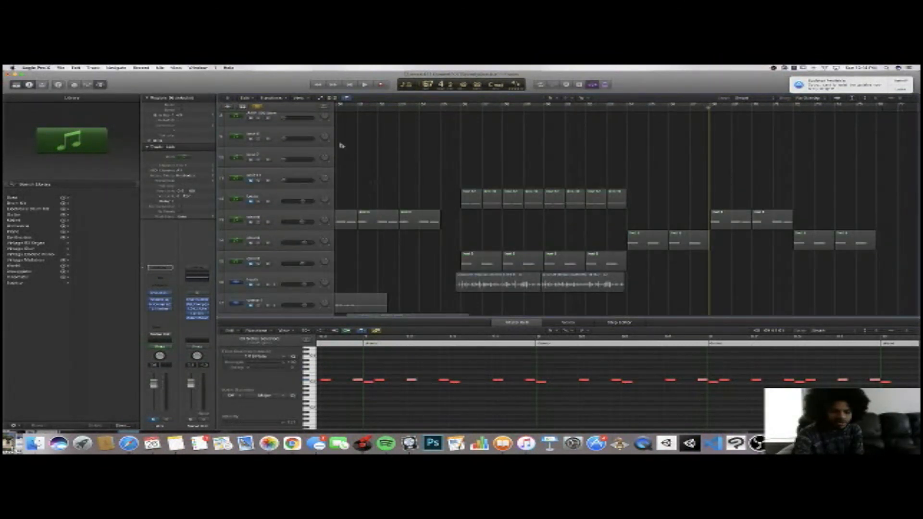
left_click(264, 224)
left_click(380, 106)
key("space")
scroll(310, 151, "up", 1)
scroll(310, 152, "up", 7)
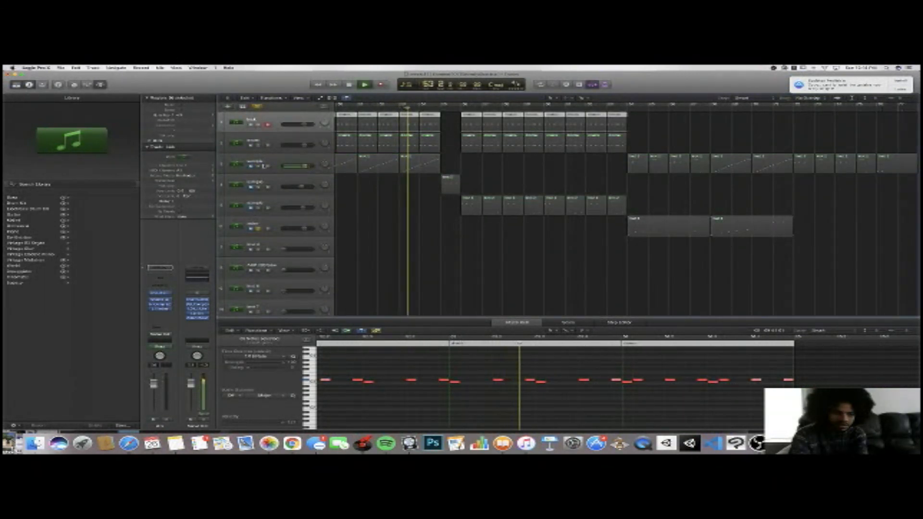
key("space")
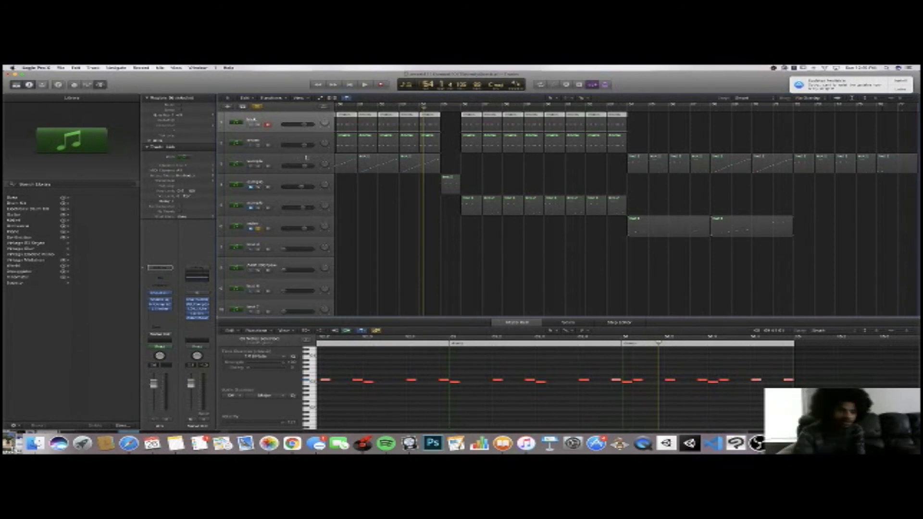
Clear all track solos and move the playhead back to the start of the project at bar 1
left_click(257, 108)
scroll(382, 131, "left", 20)
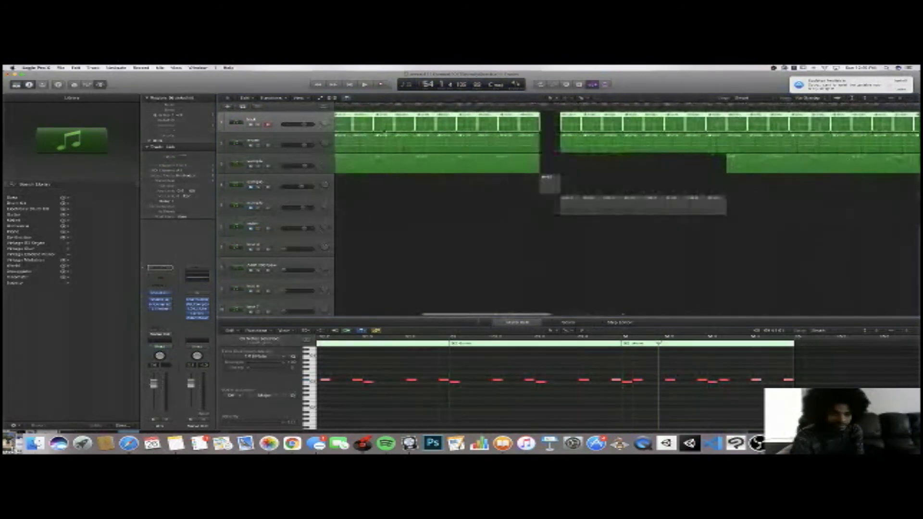
left_click(345, 106)
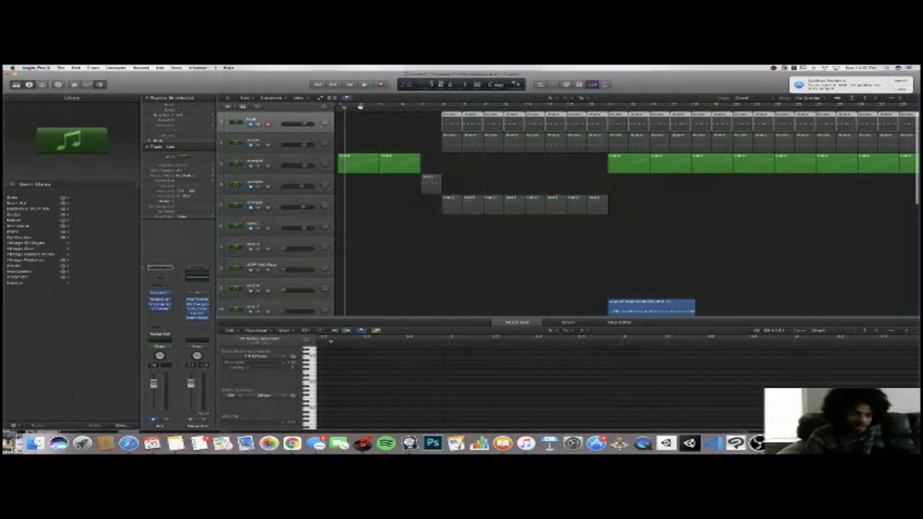
key("space")
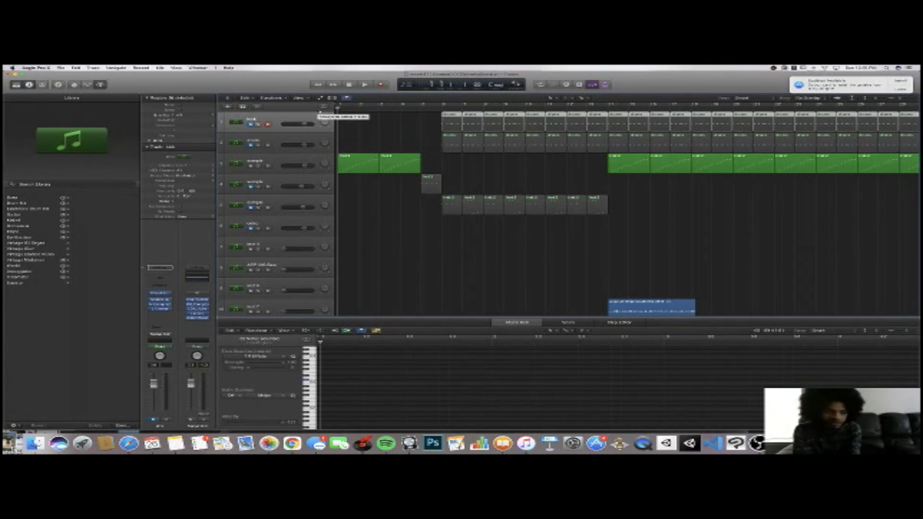
Lower the main output level and play the full beat from bar 1 into the section at bar 6
left_click_drag(192, 383, 191, 393)
key("space")
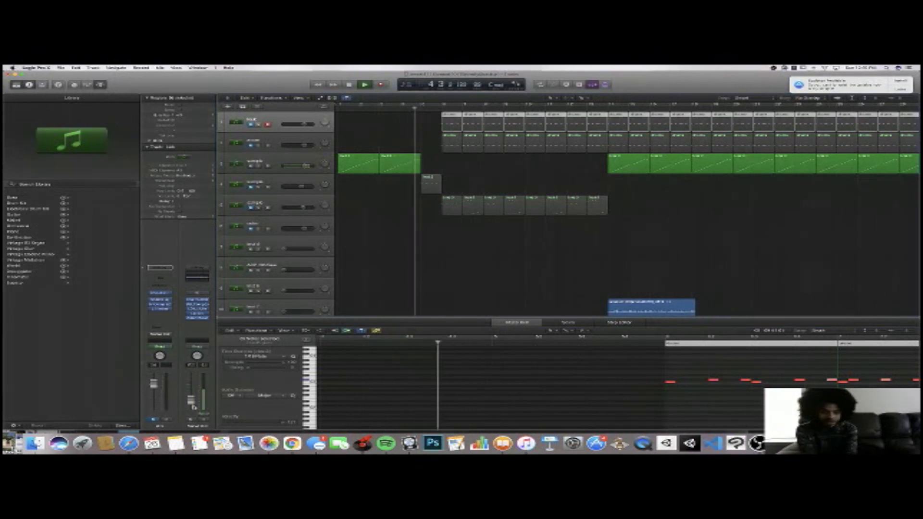
left_click(431, 183)
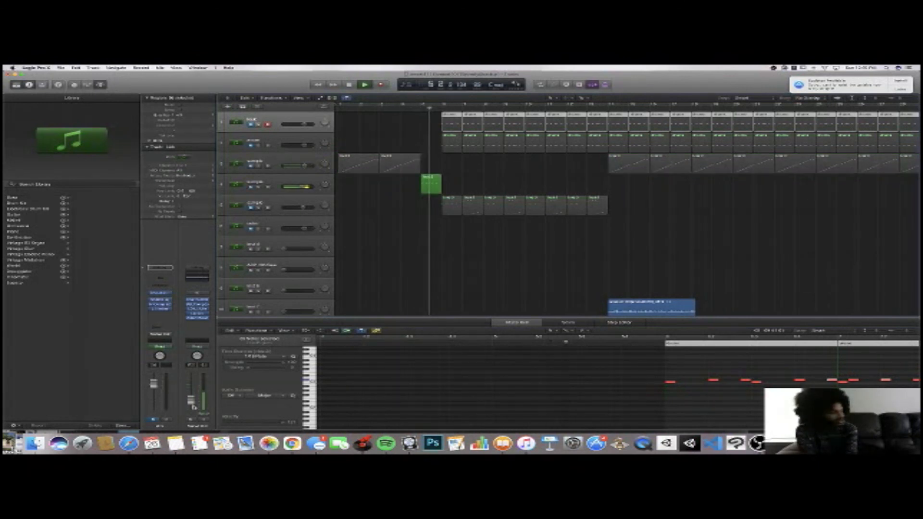
key("super+z")
key("super+z")
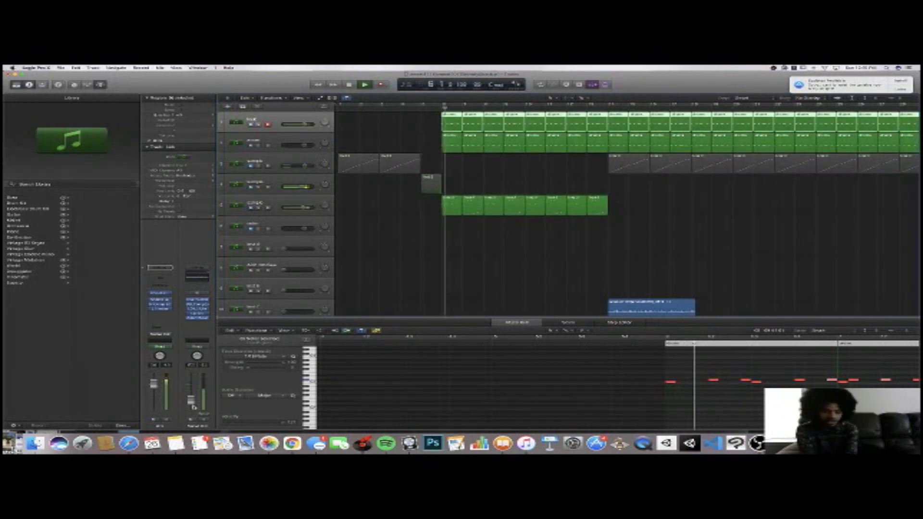